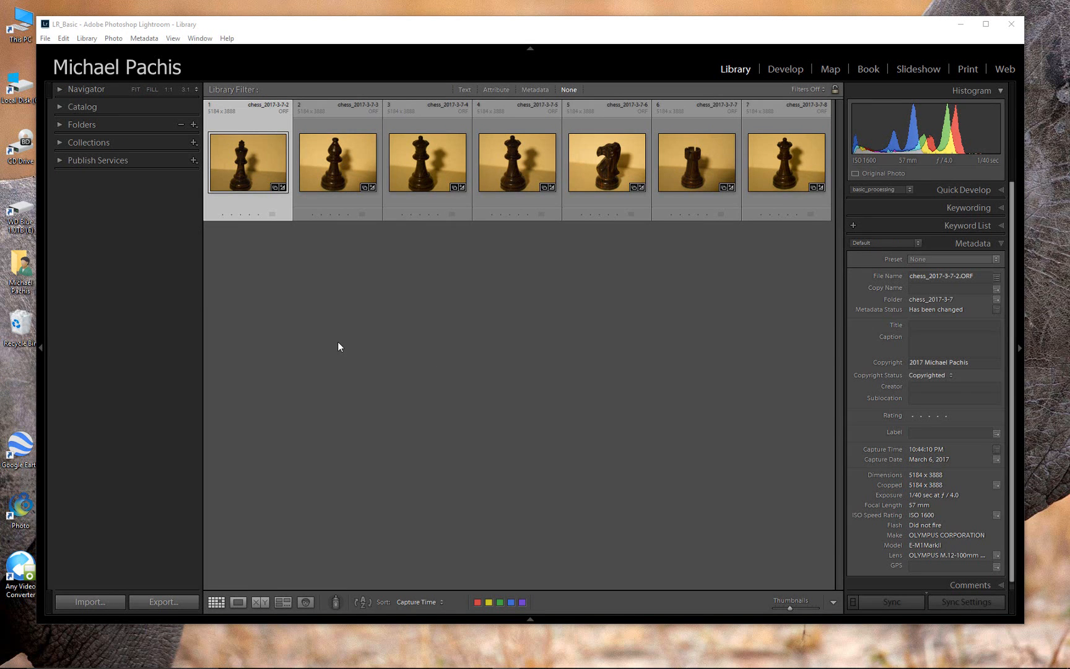
Step: Expand the folder tree down to Captive Animals and show the contents of its Pets folder
click(61, 124)
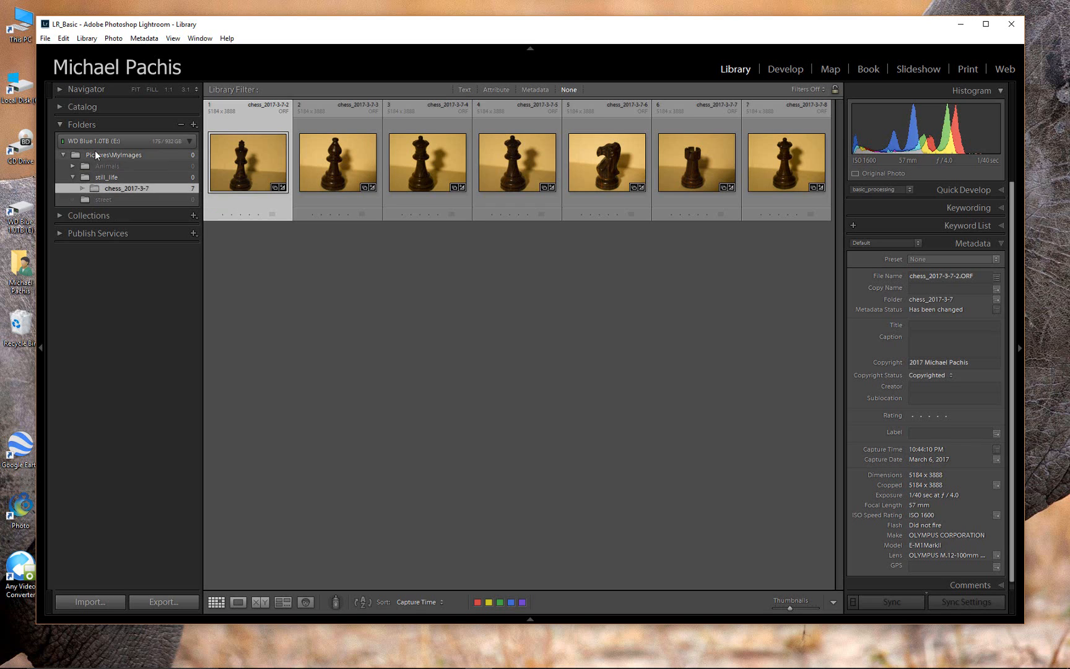
click(72, 165)
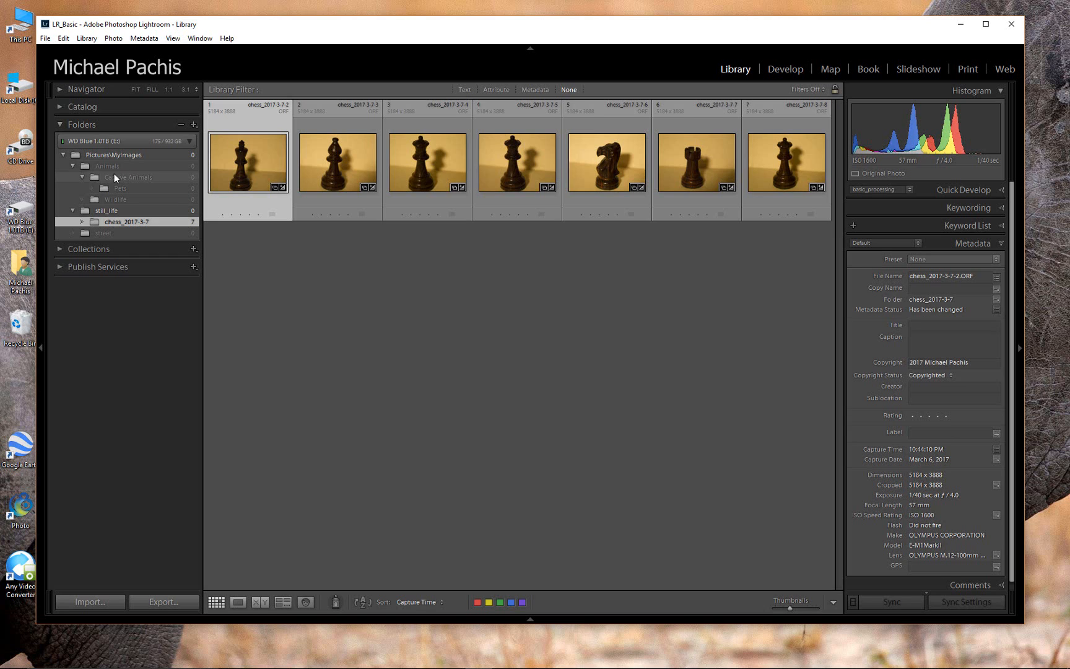
click(119, 187)
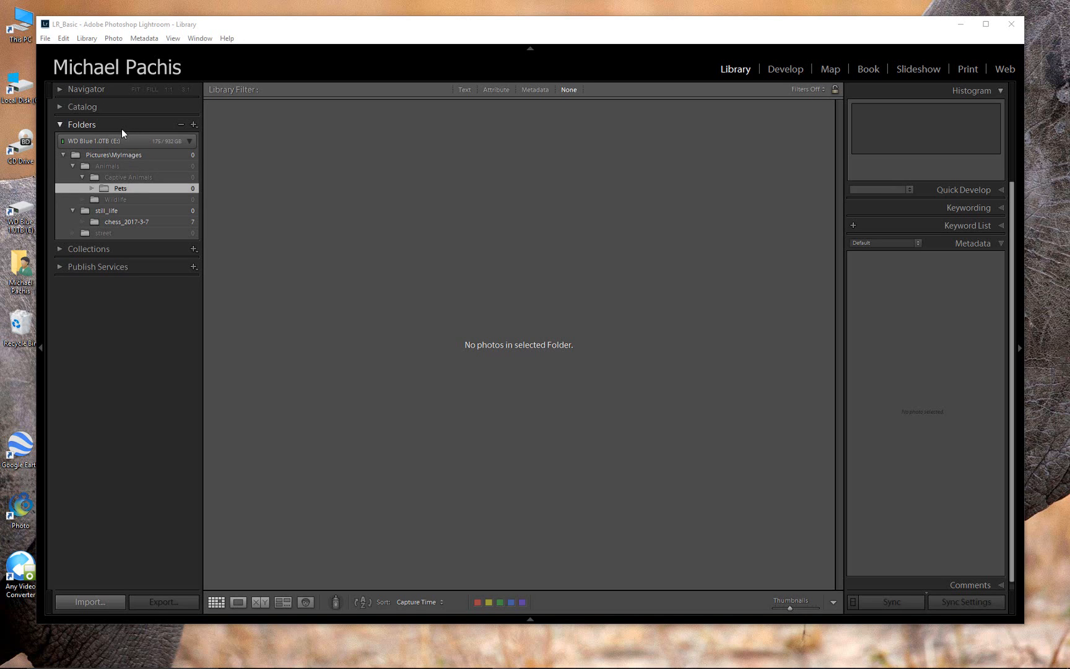
Step: Create a collection set named Pets inside the Captive Animals set under Animals
click(60, 250)
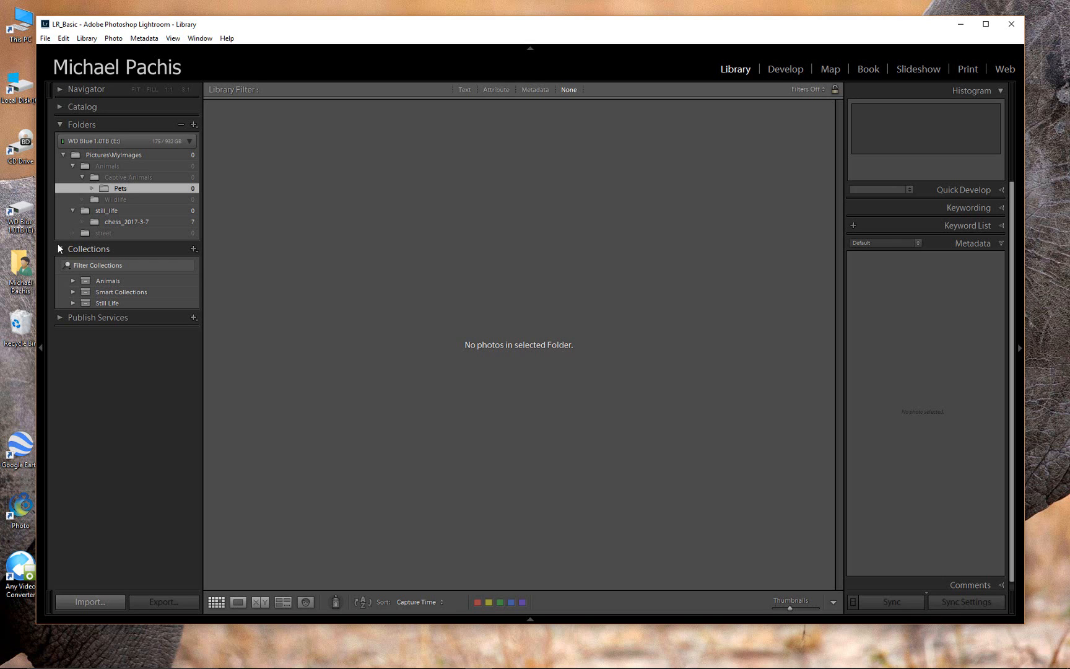
click(73, 281)
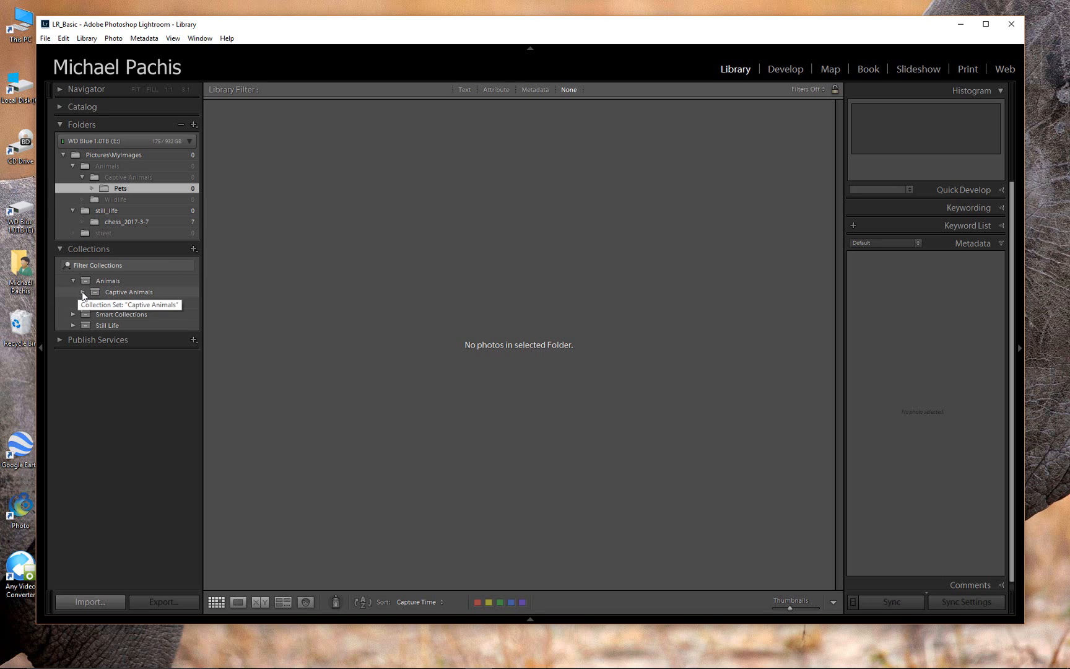
click(82, 292)
click(114, 292)
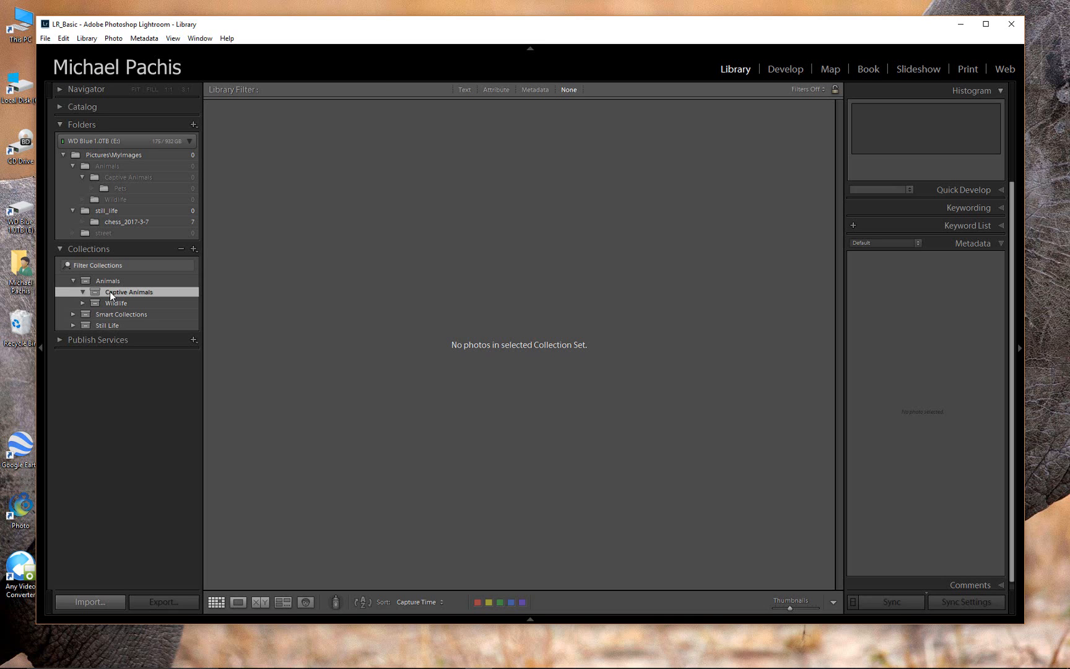
right_click(110, 291)
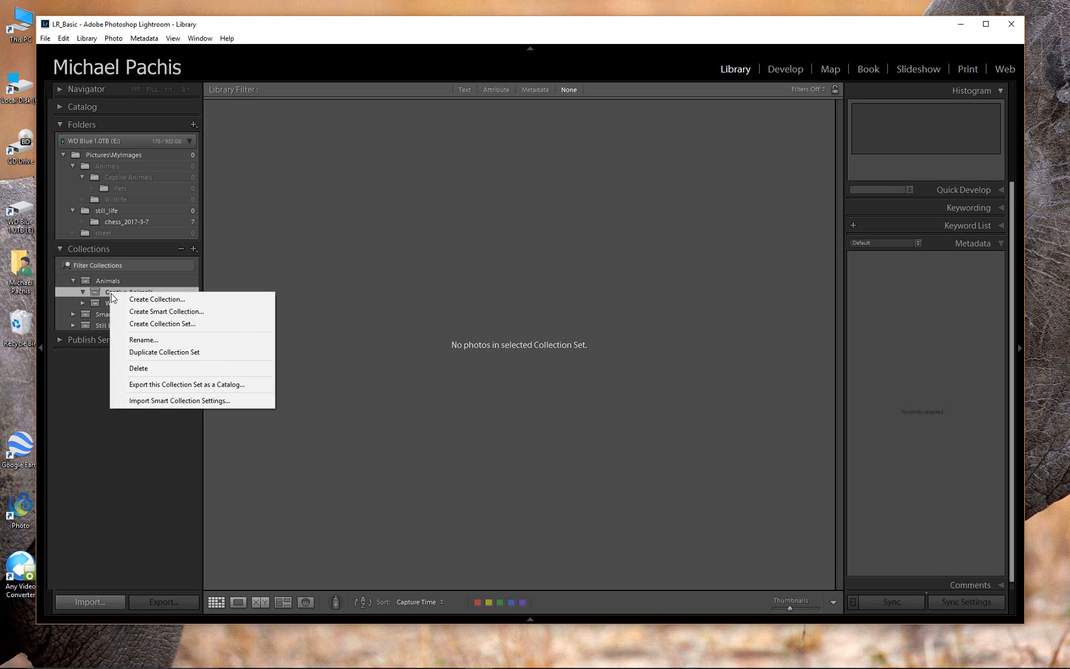
click(200, 325)
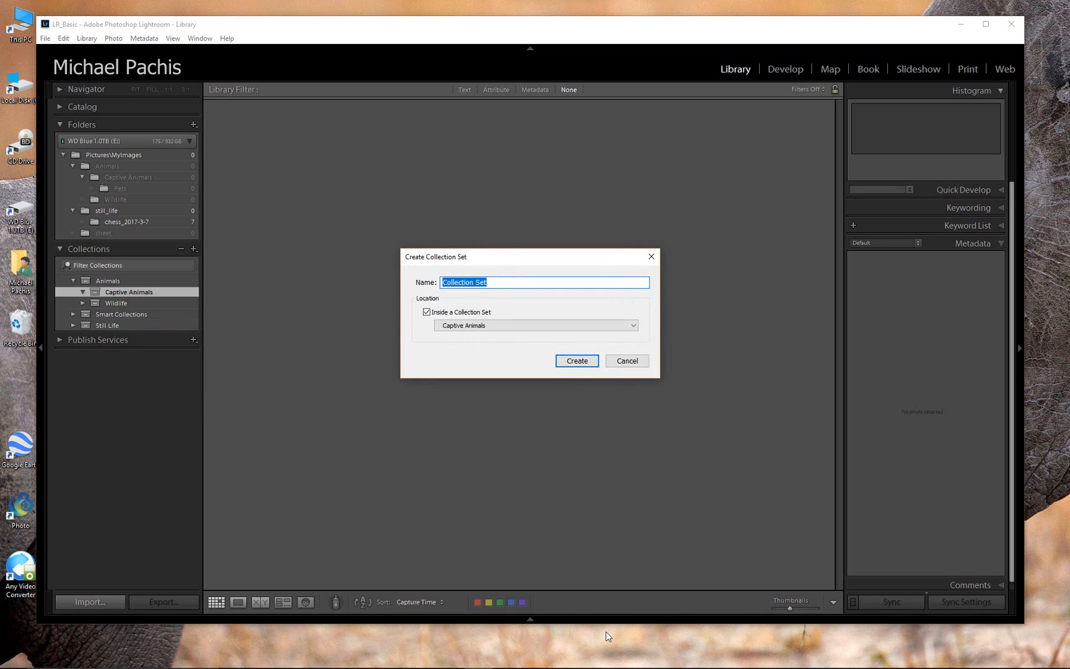
mouse_move(574, 630)
text(Pets)
click(577, 361)
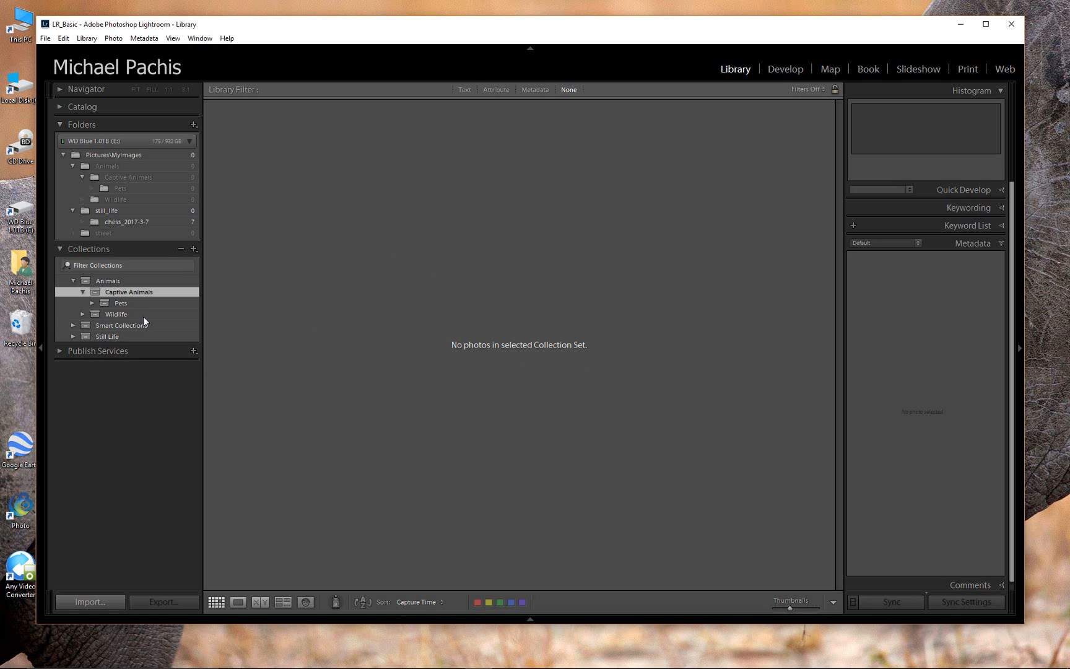
Step: Create a collection set named mhs_2017-03-20 inside the Pets collection set
click(130, 302)
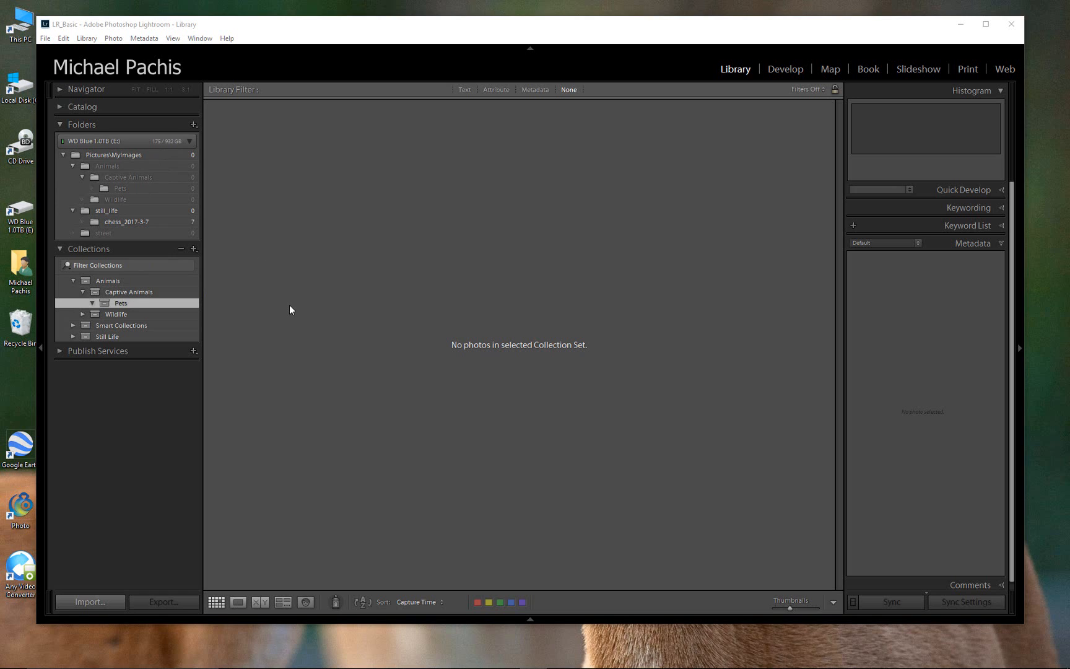
right_click(136, 303)
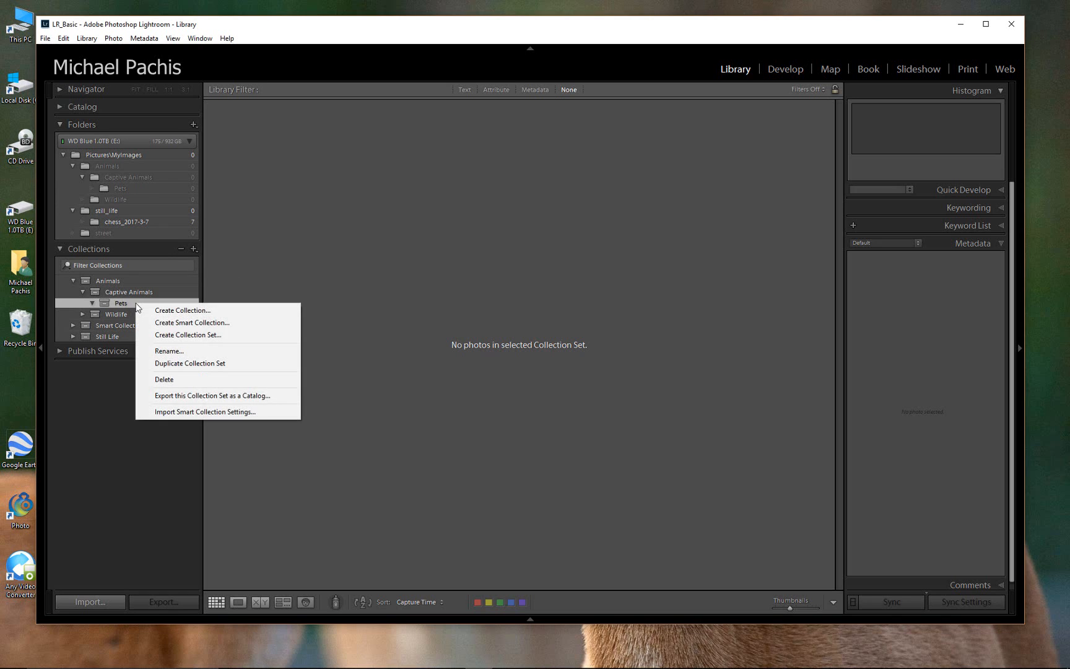
click(185, 335)
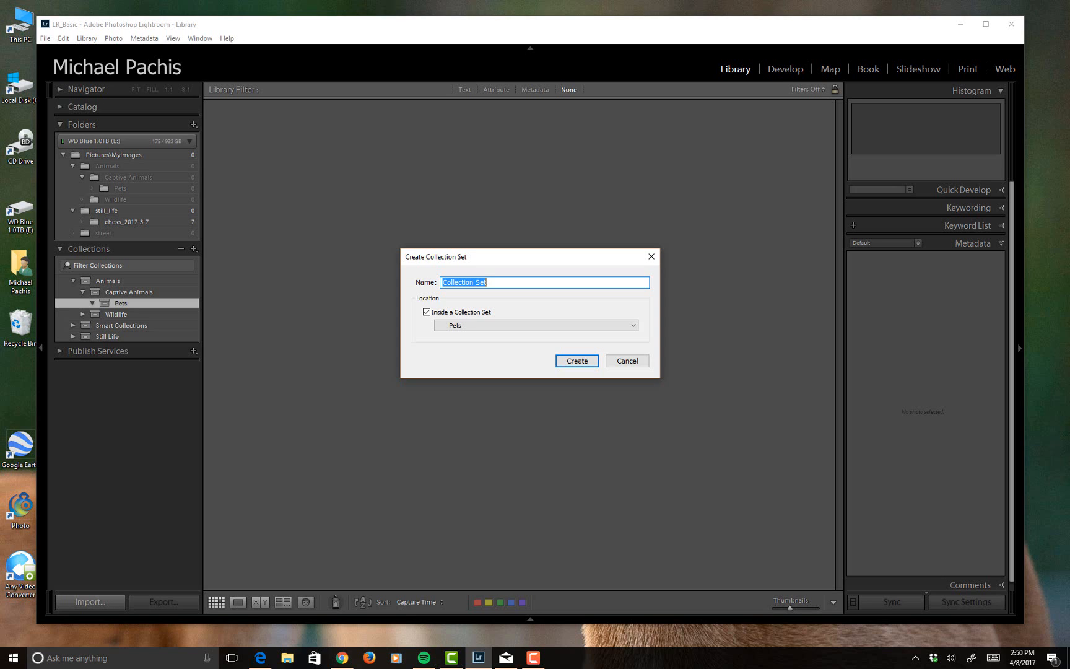
text(mhs_2017-03-20)
click(579, 361)
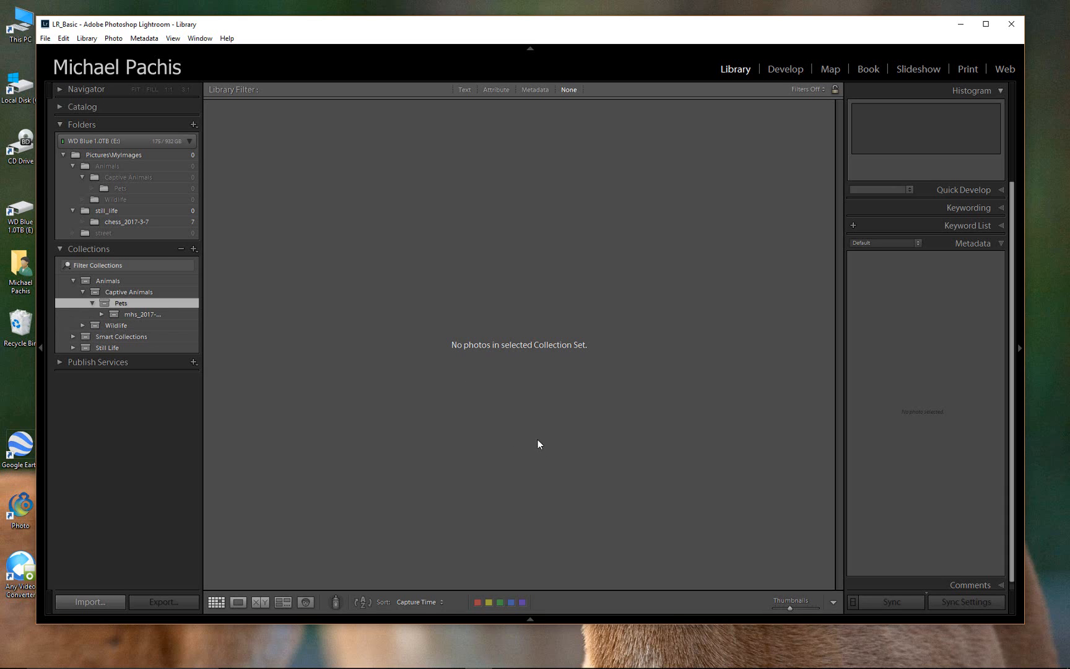
Step: Start a photo import and apply the mem_card import preset
key(ctrl+shift+i)
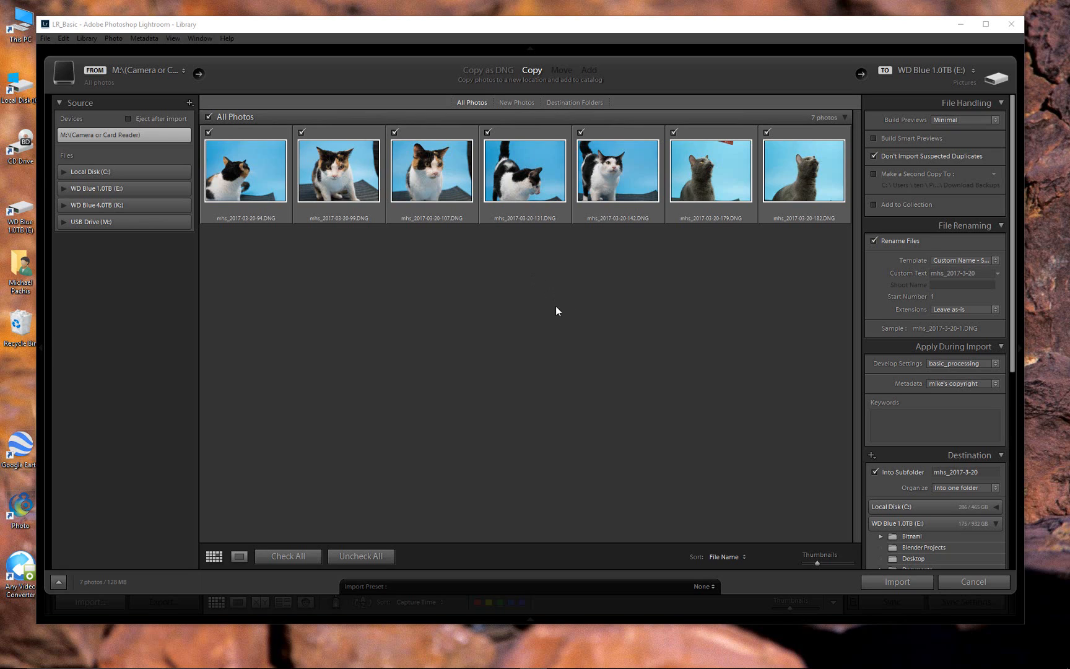
click(706, 587)
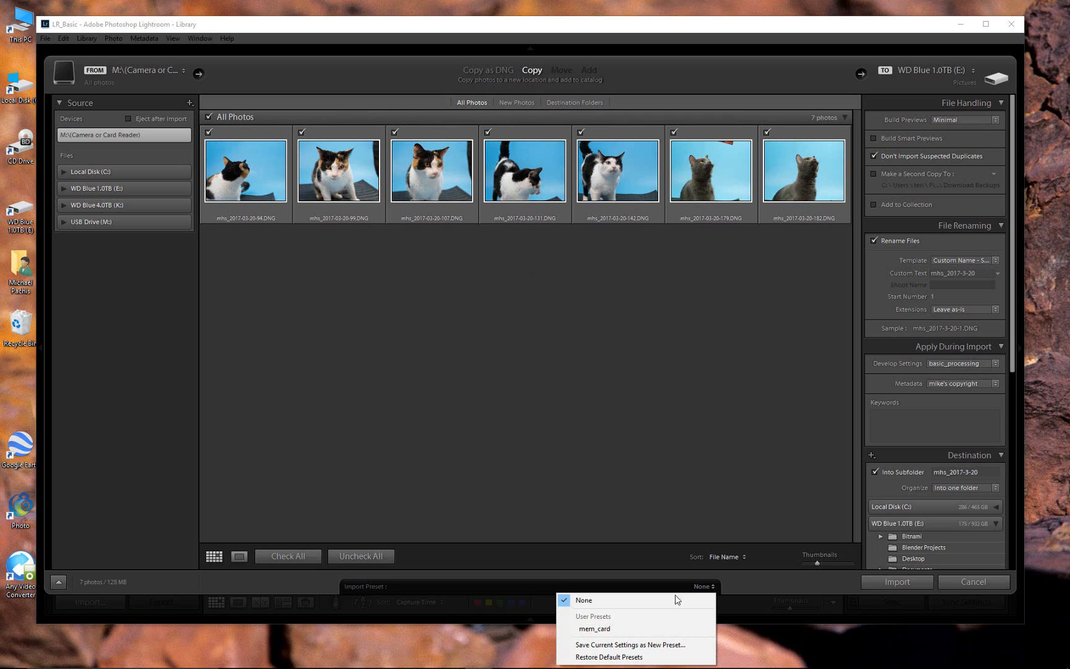
click(630, 632)
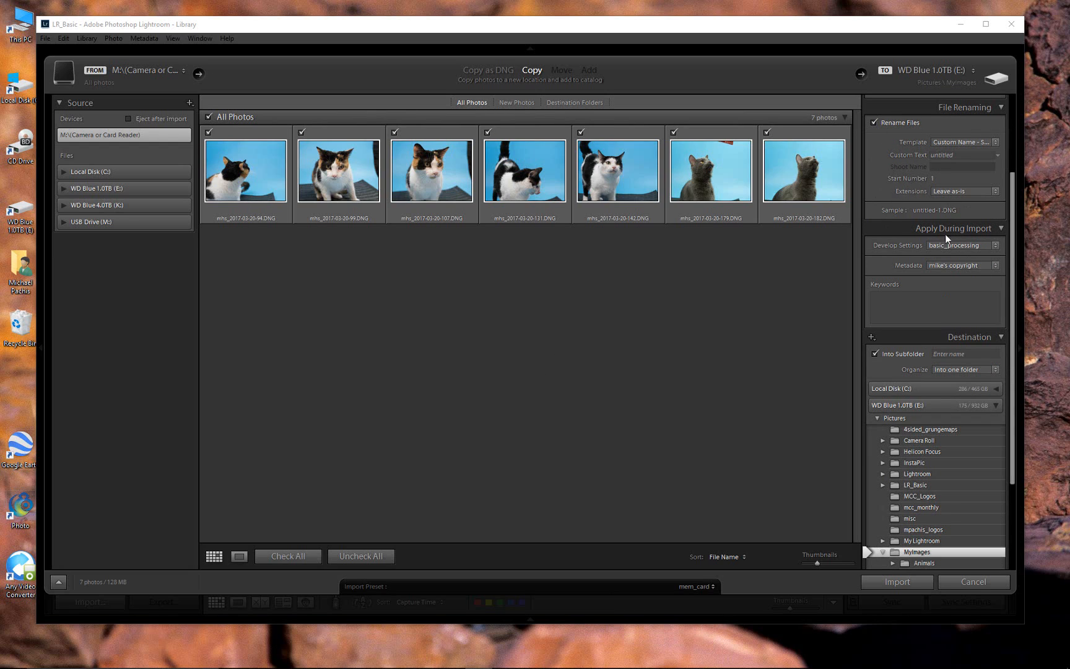
Step: Add the imported photos to a new collection named Full Shoot inside the mhs_2017-03-20 collection set
drag(1015, 208, 1014, 127)
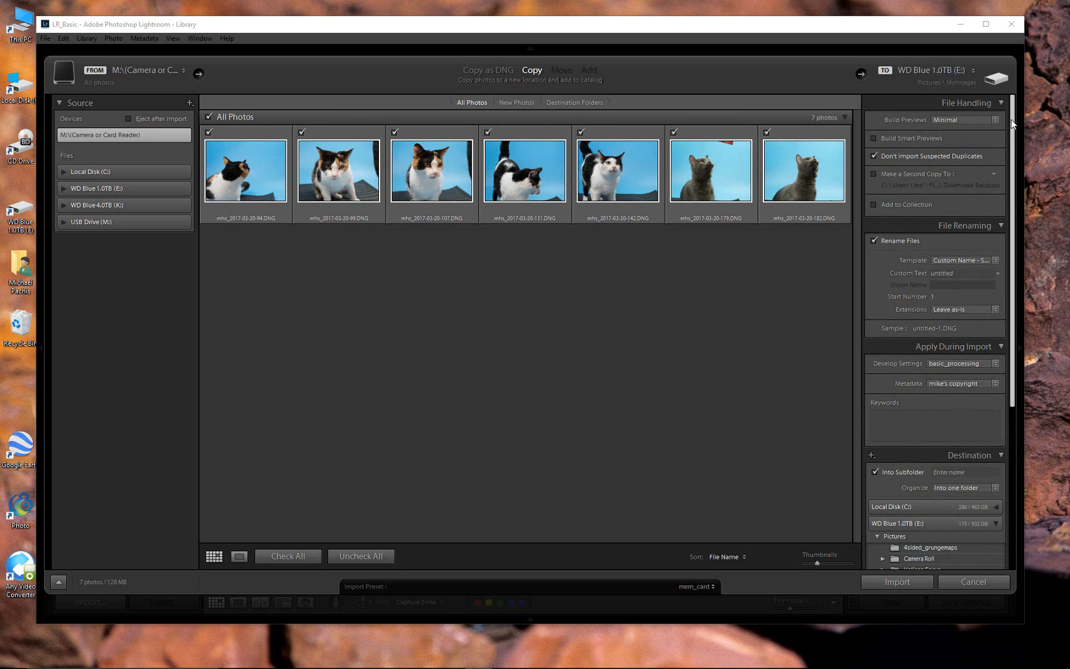
click(873, 205)
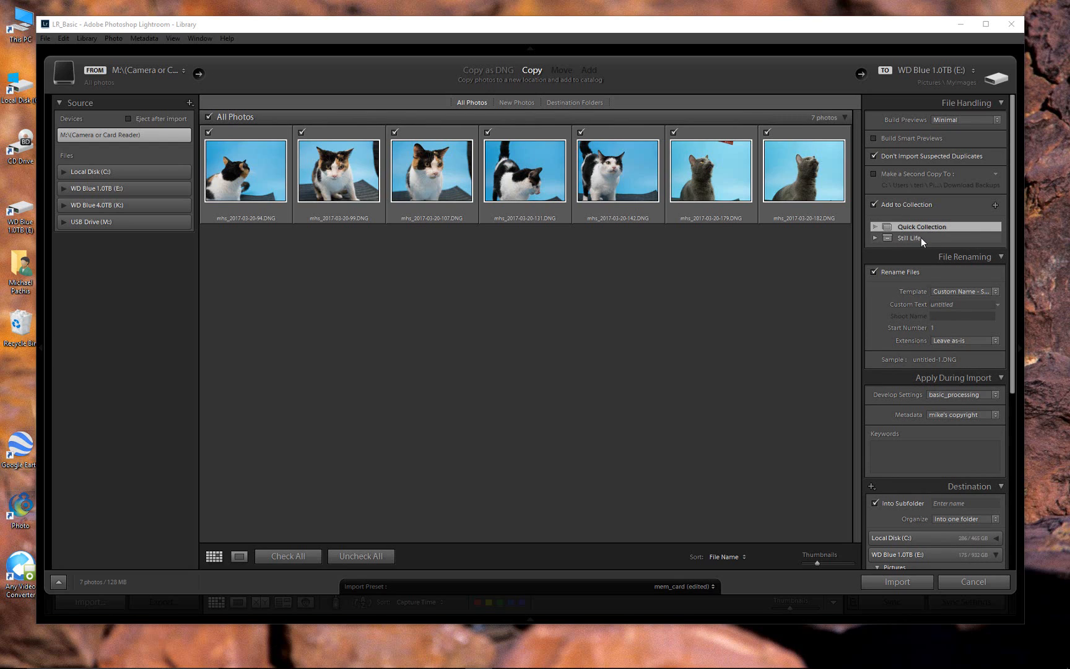
click(996, 205)
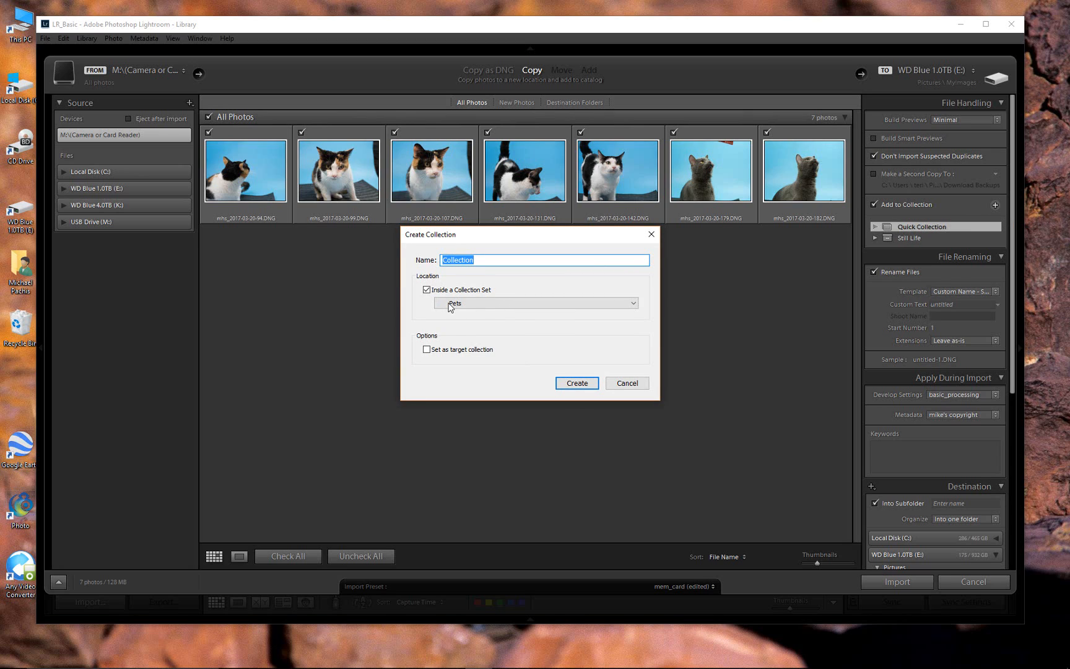
click(633, 303)
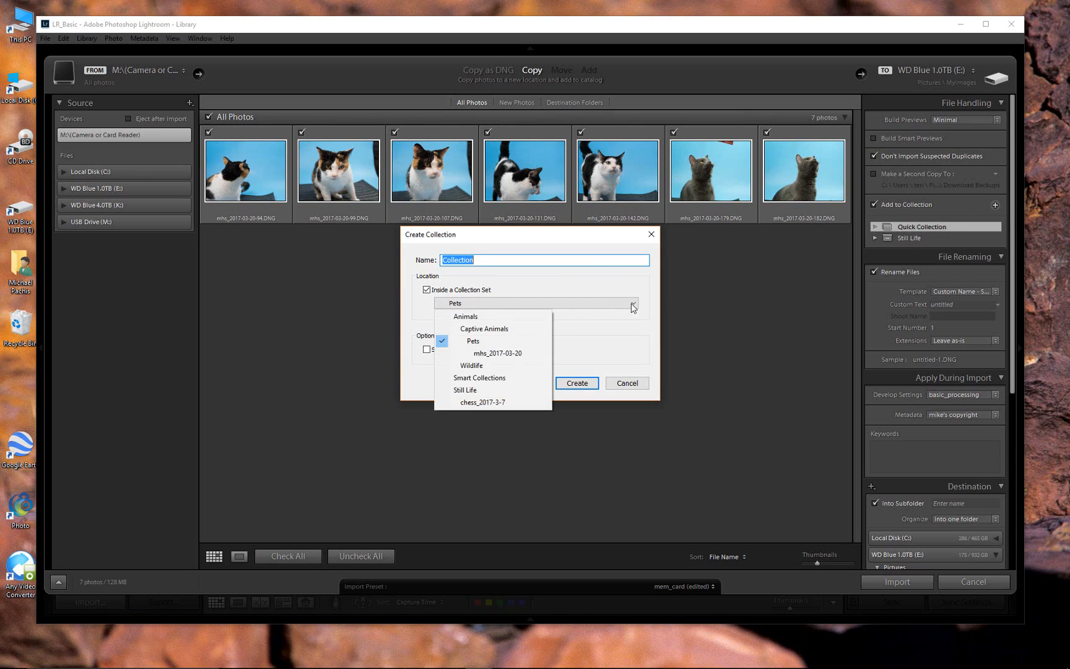
click(486, 354)
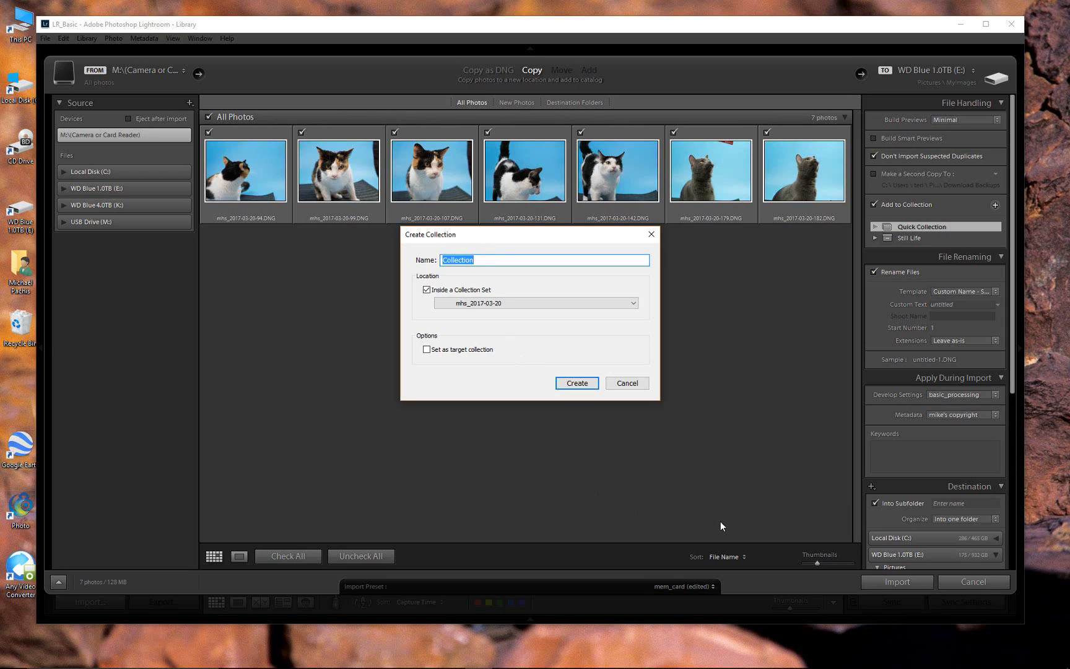
text(Full Shoot)
click(566, 384)
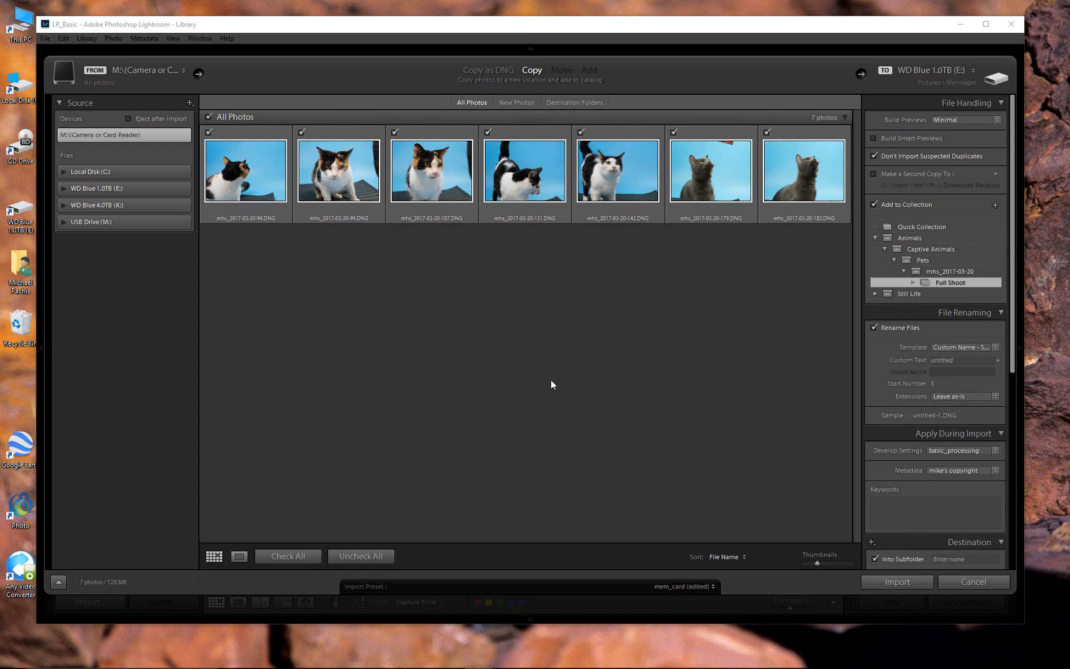
Step: Set the custom text for file renaming to mhs_2017-03-20 and copy that text
drag(1012, 317, 1007, 401)
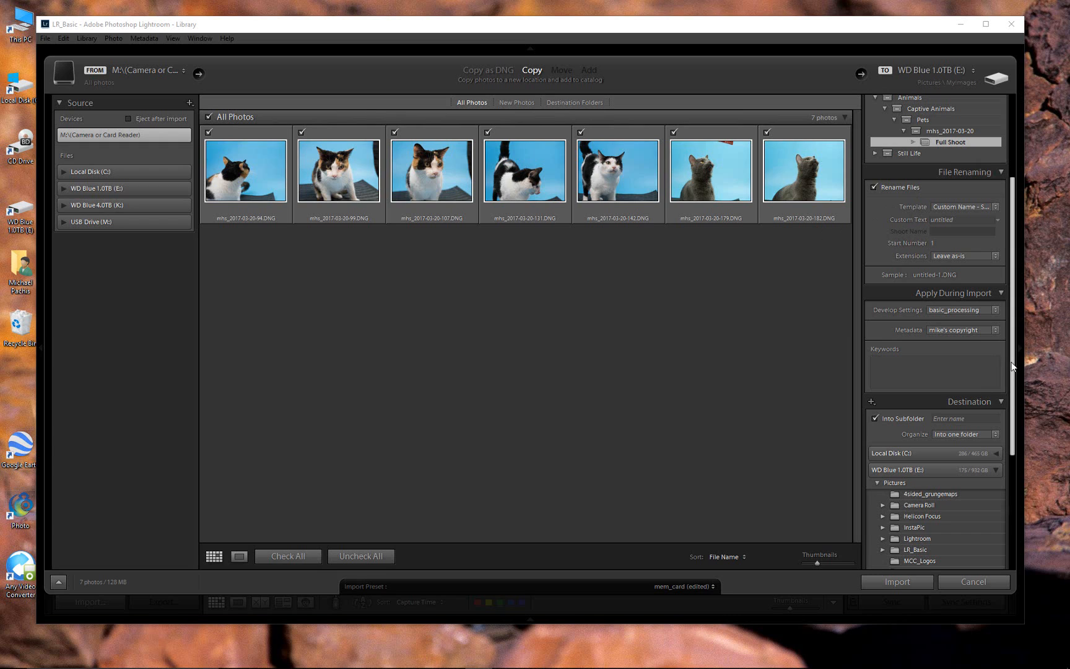
mouse_move(1010, 371)
mouse_down()
mouse_move(1009, 381)
mouse_move(1006, 365)
mouse_up()
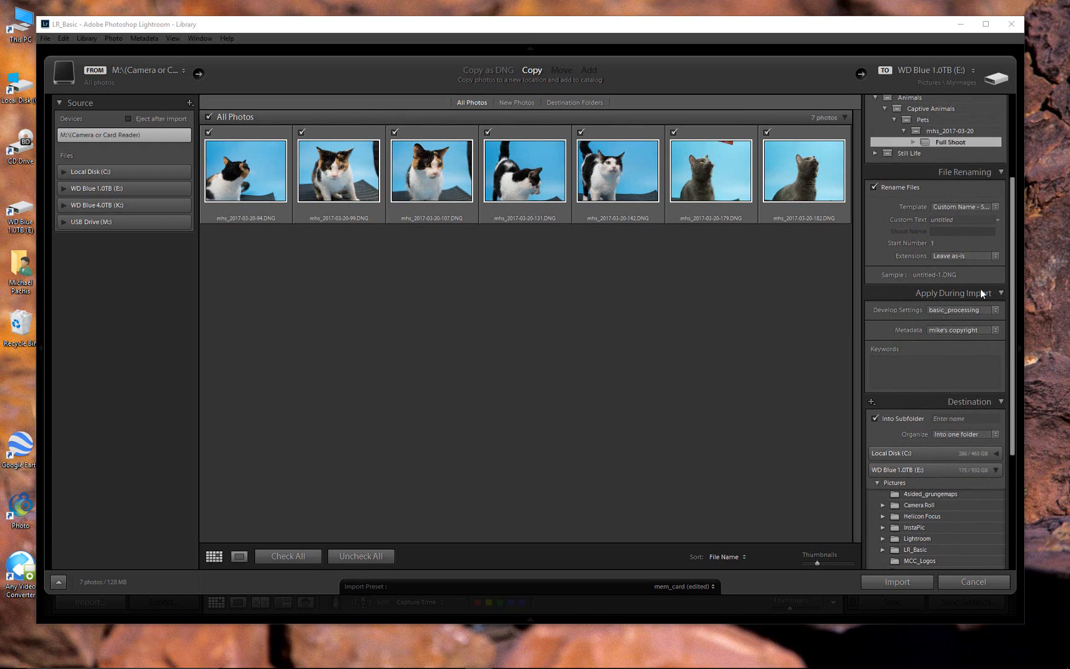
click(936, 219)
text(mhs)
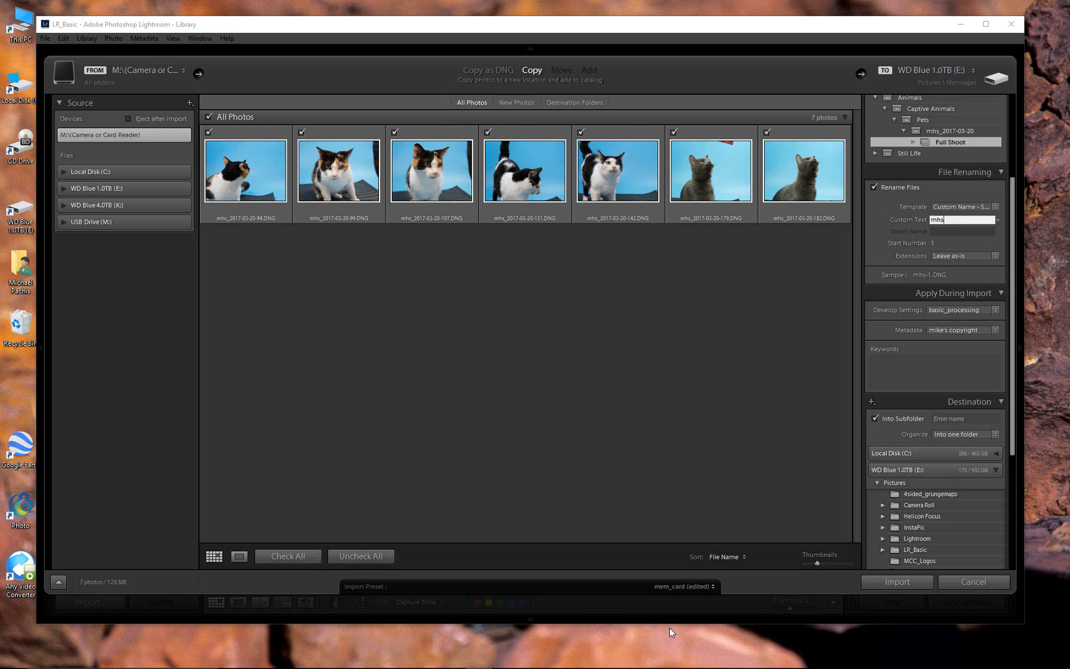
text(_2017-03-20)
drag(981, 220, 870, 217)
key(ctrl+c)
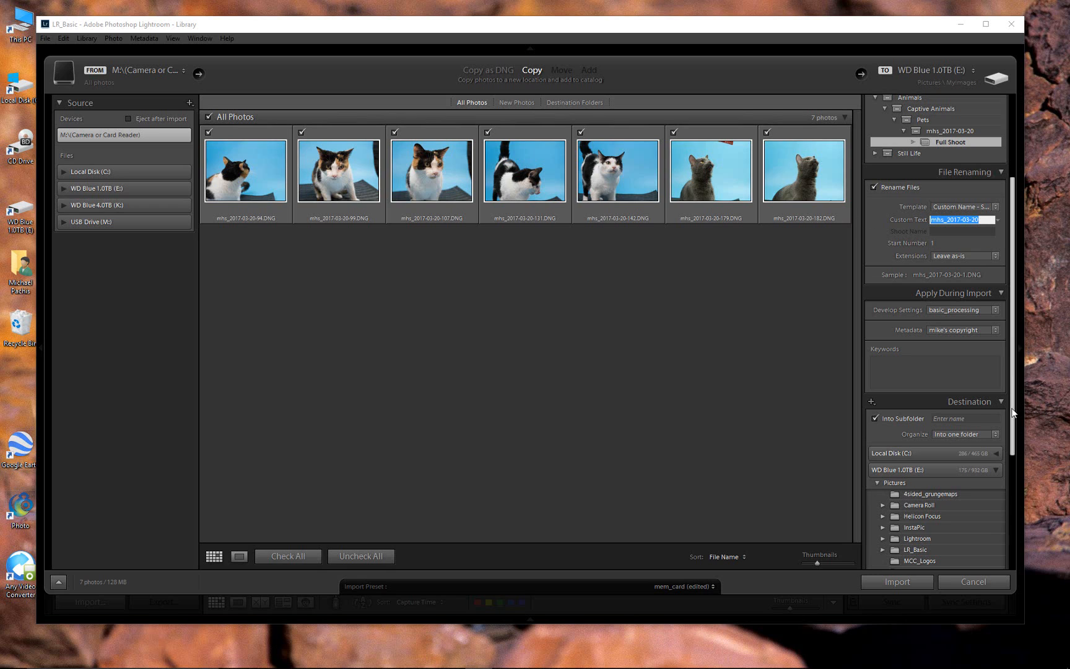
Step: Set the import destination to the Pets folder under Captive Animals, with mhs_2017-03-20 pasted as the subfolder name
drag(1013, 413, 1012, 494)
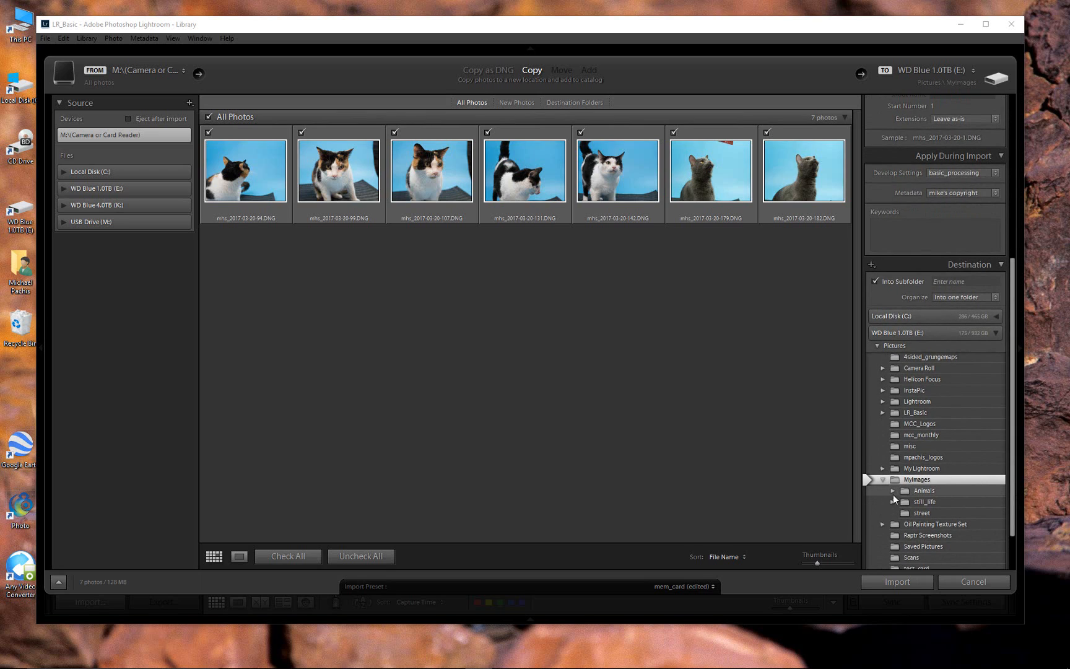
click(892, 491)
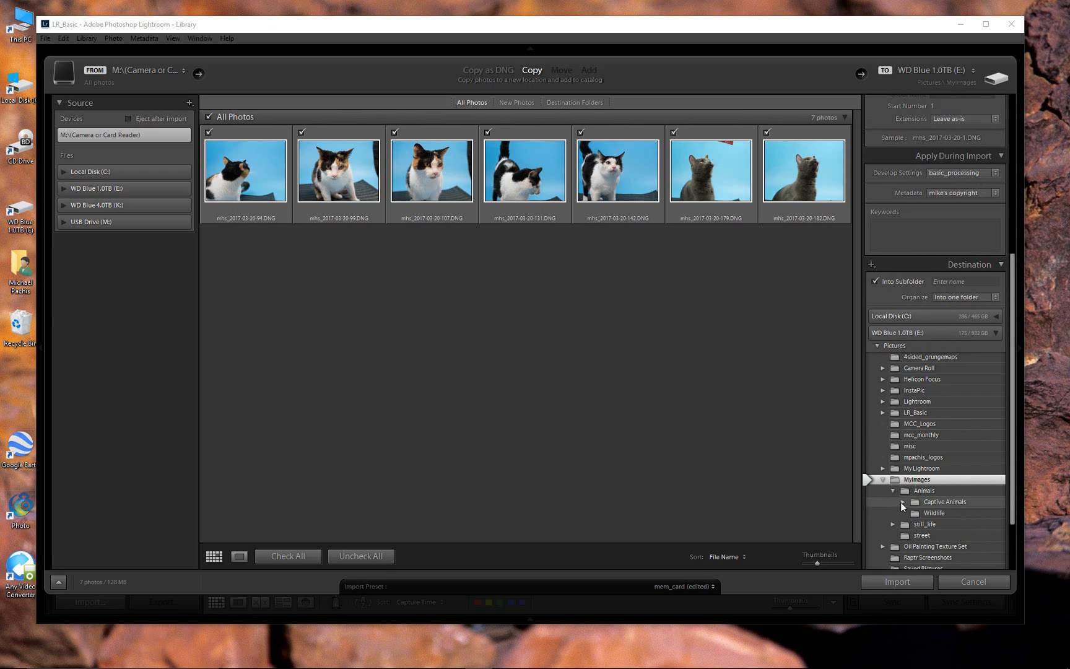
click(902, 502)
click(936, 511)
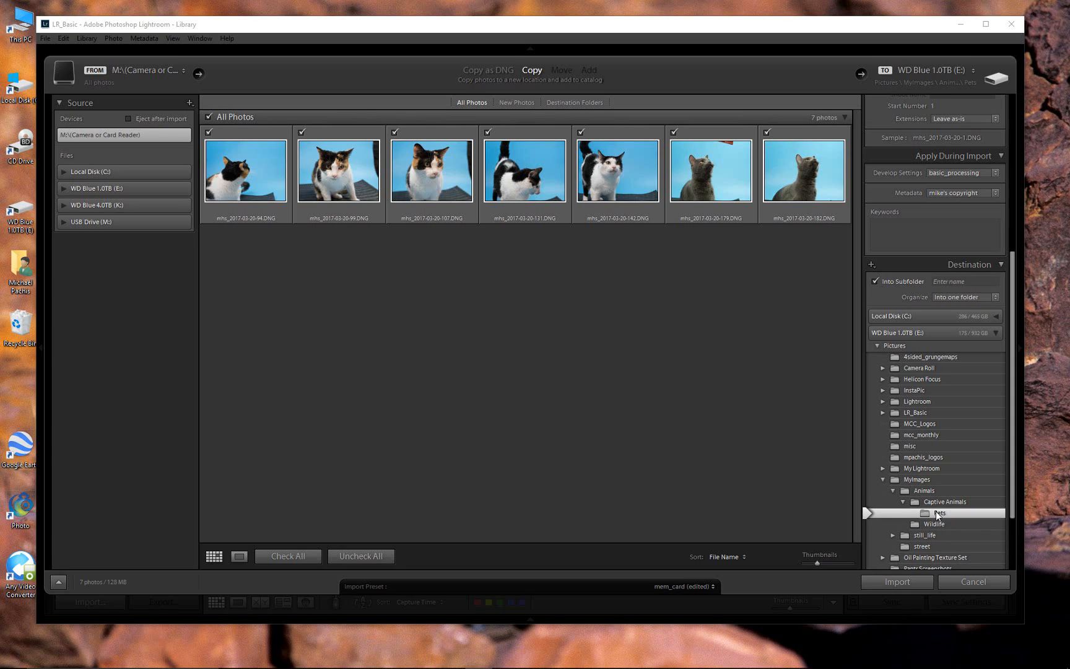
click(965, 281)
key(ctrl+v)
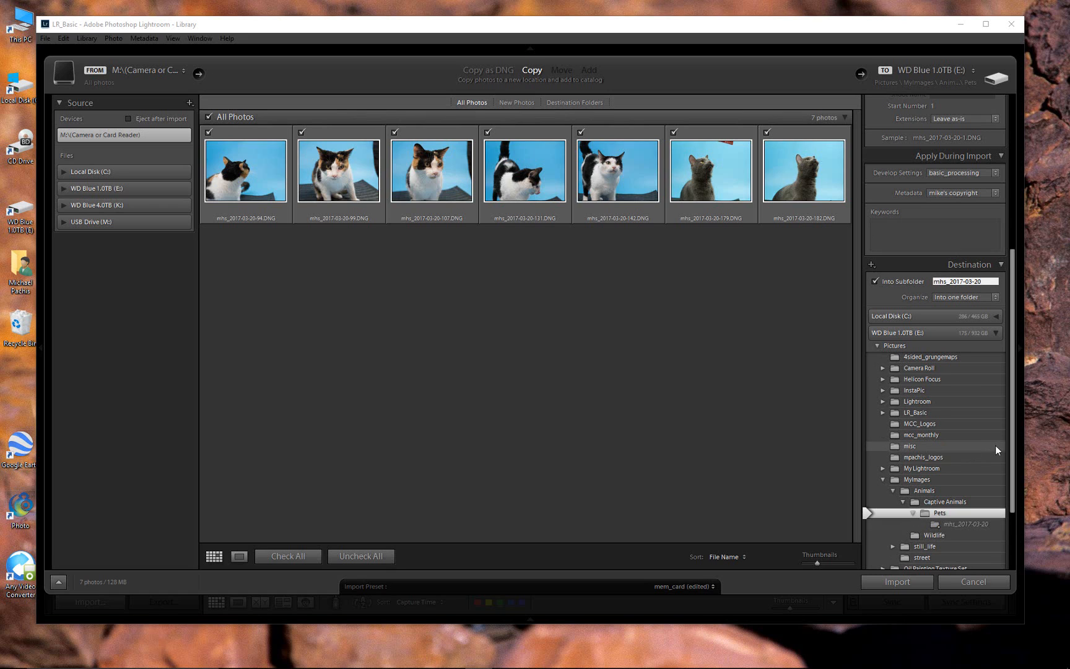
Step: Review the collection, renaming and destination settings, and import the checked cat photos
drag(1013, 450, 1002, 335)
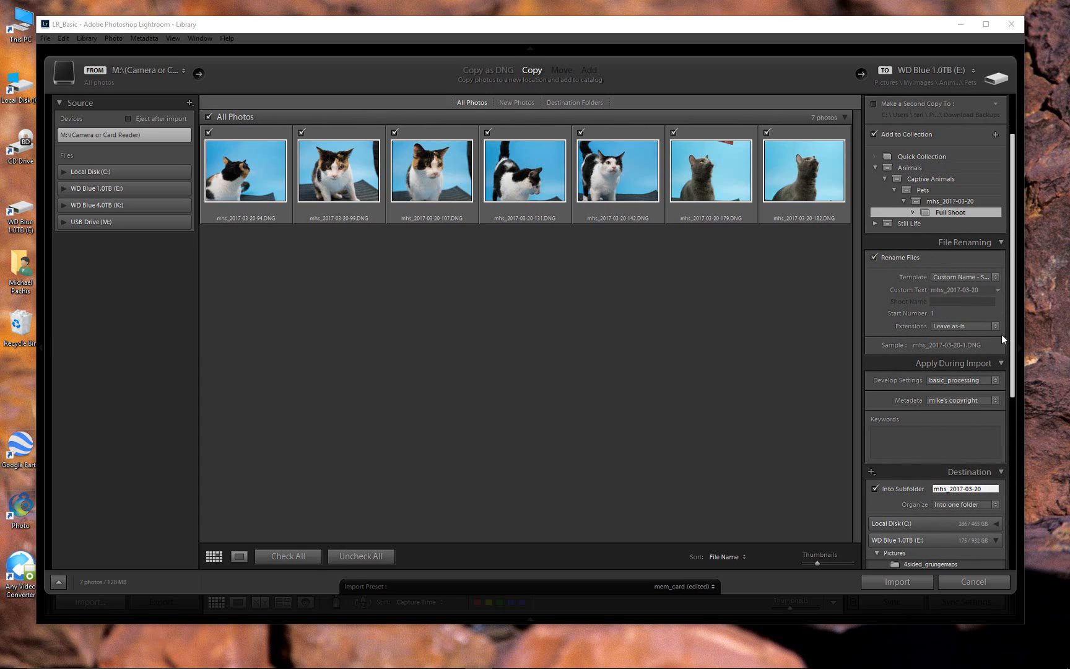
click(977, 291)
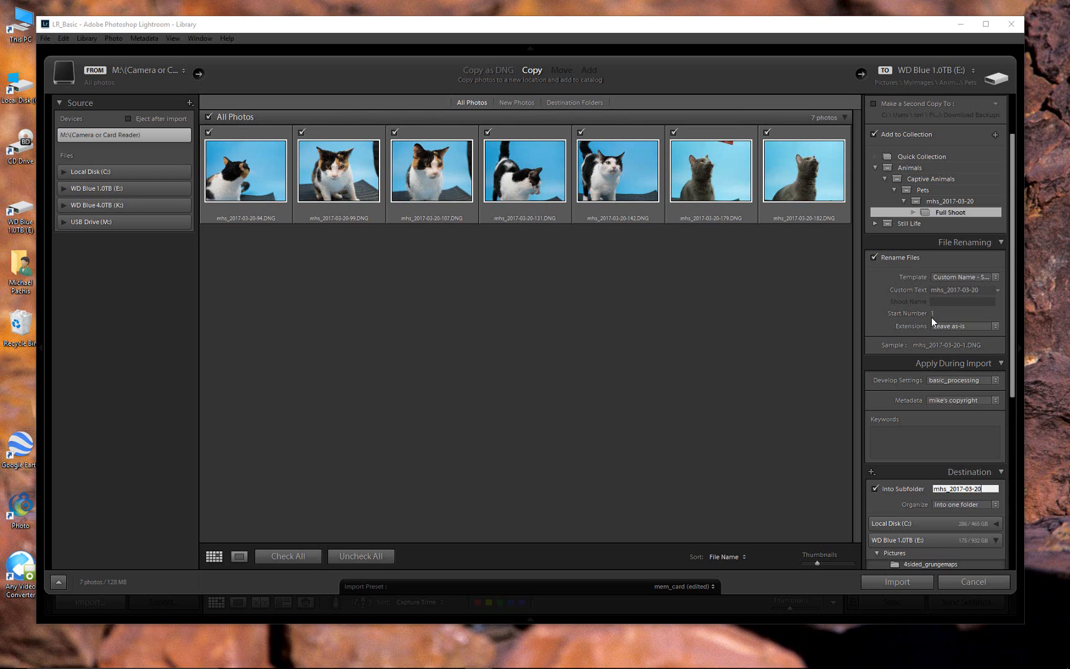
drag(1013, 328, 1008, 393)
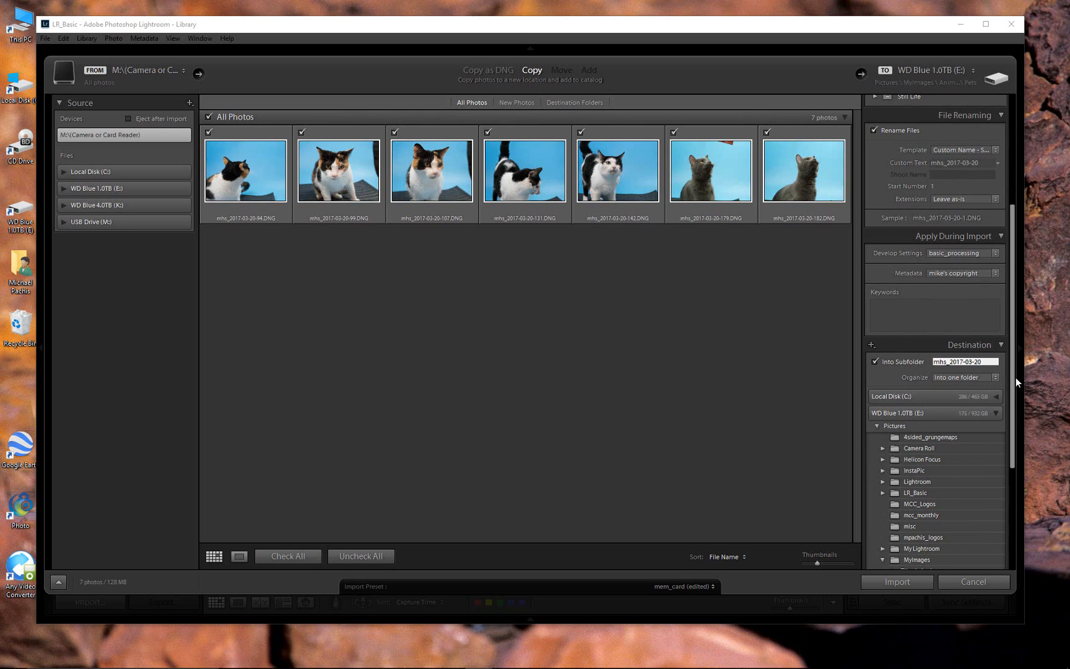
drag(1012, 377, 983, 181)
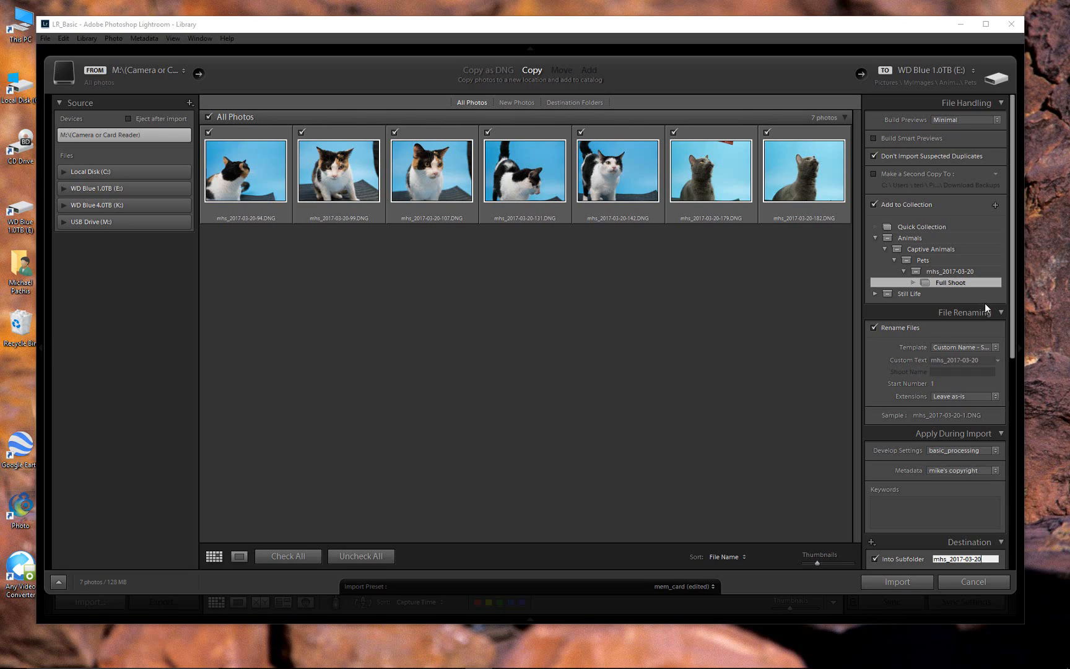
click(901, 582)
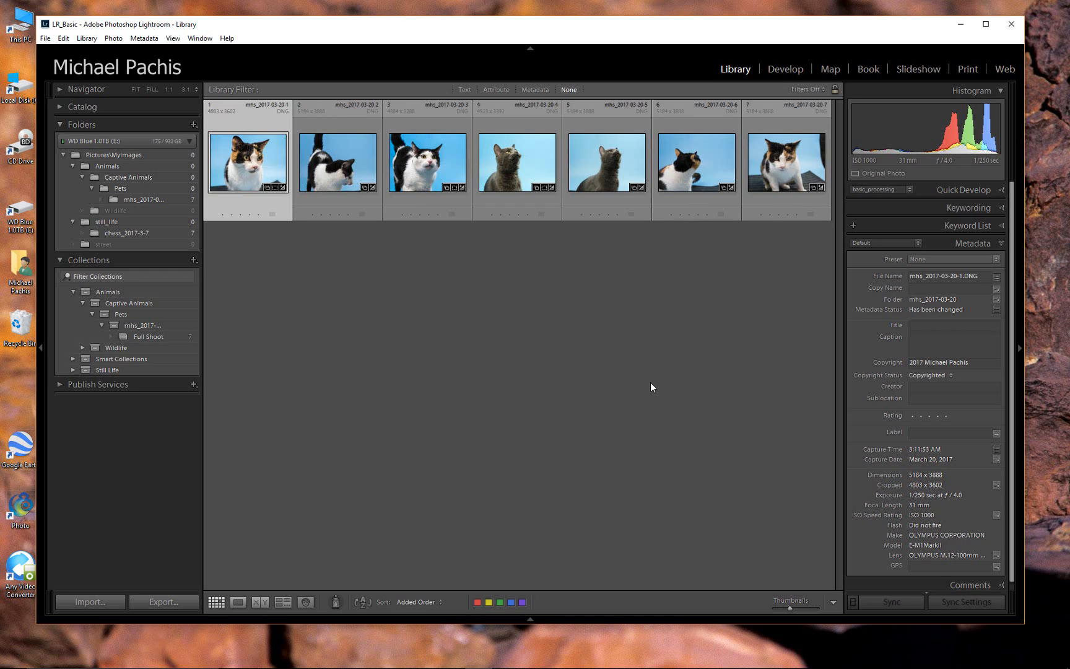
Step: Go through the imported cat photos at full view and flag mhs_2017-03-20-2 and mhs_2017-03-20-6 as rejected
double_click(258, 153)
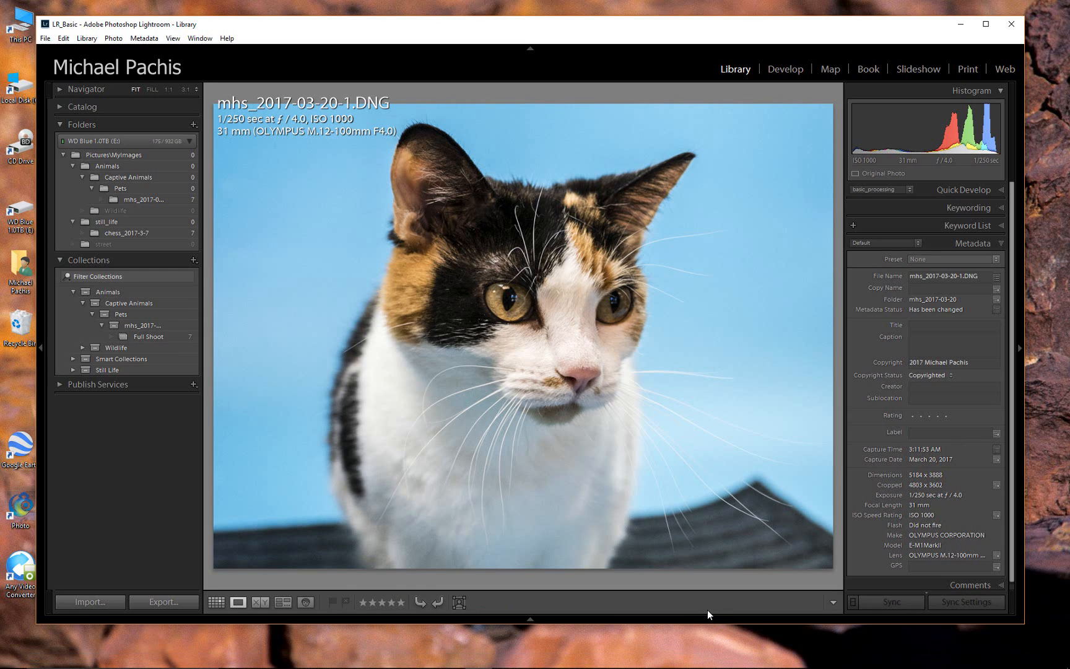
key(Right)
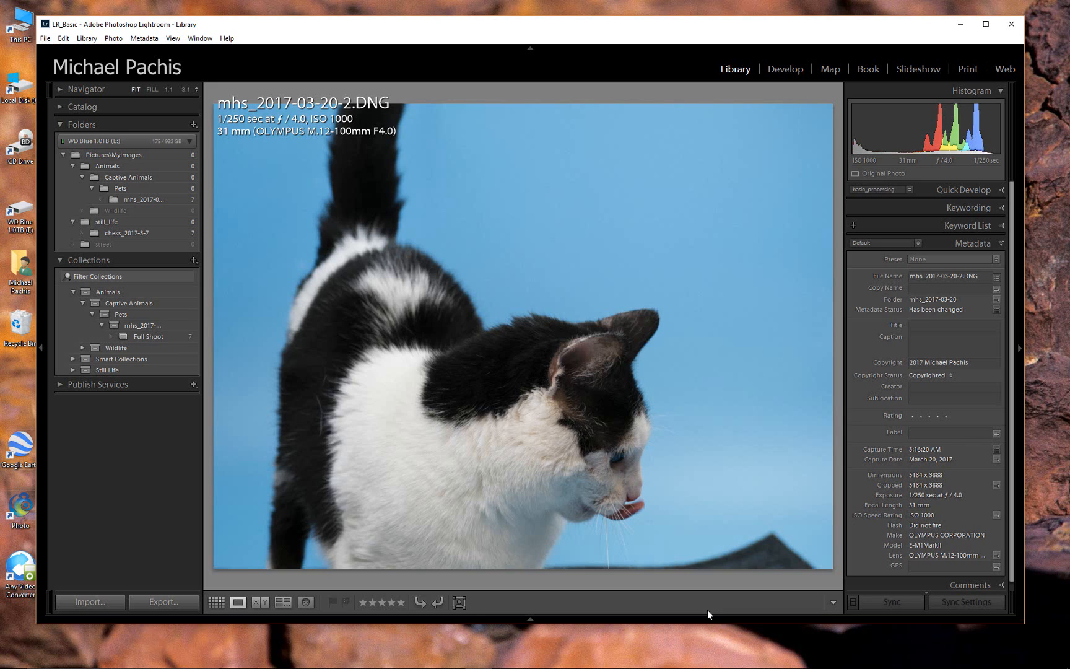
key(x)
key(Right)
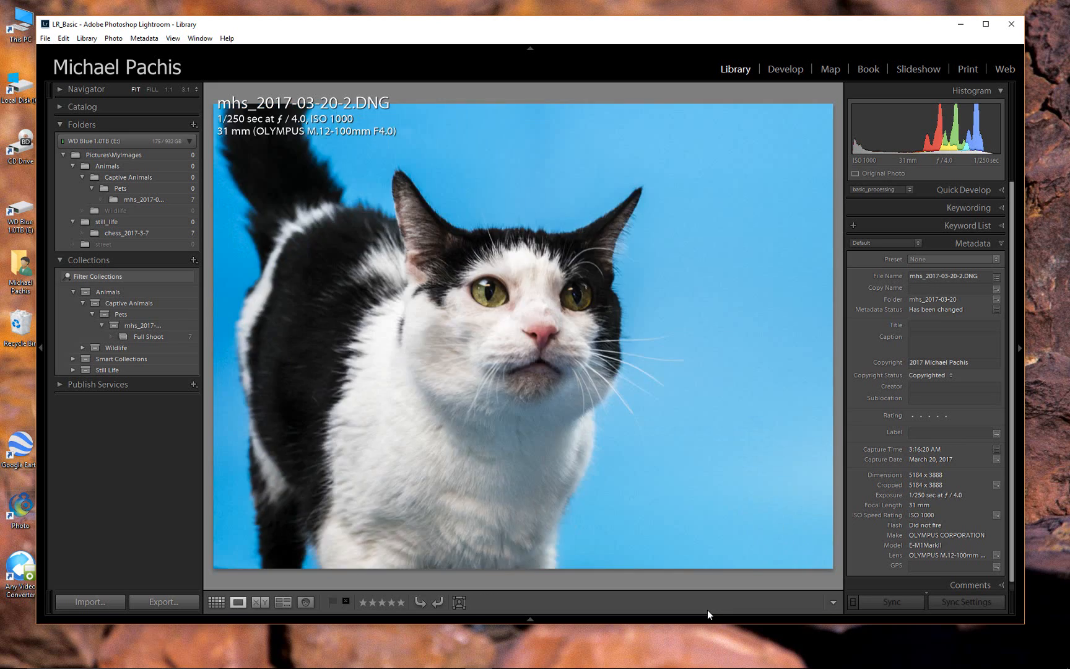
key(Right)
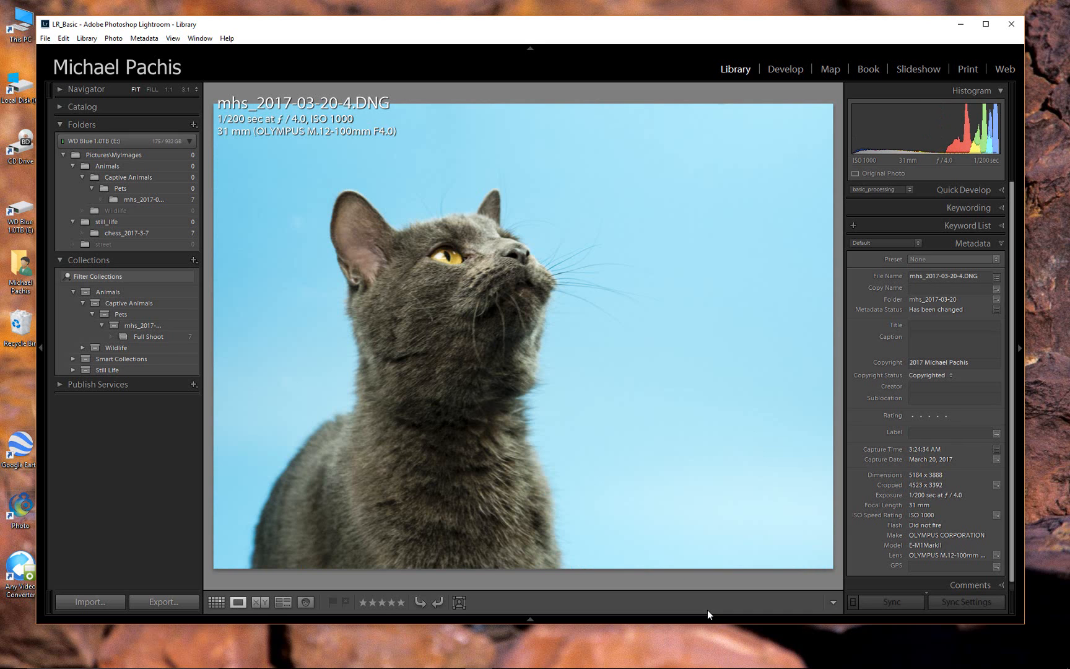
key(Right)
key(Right)
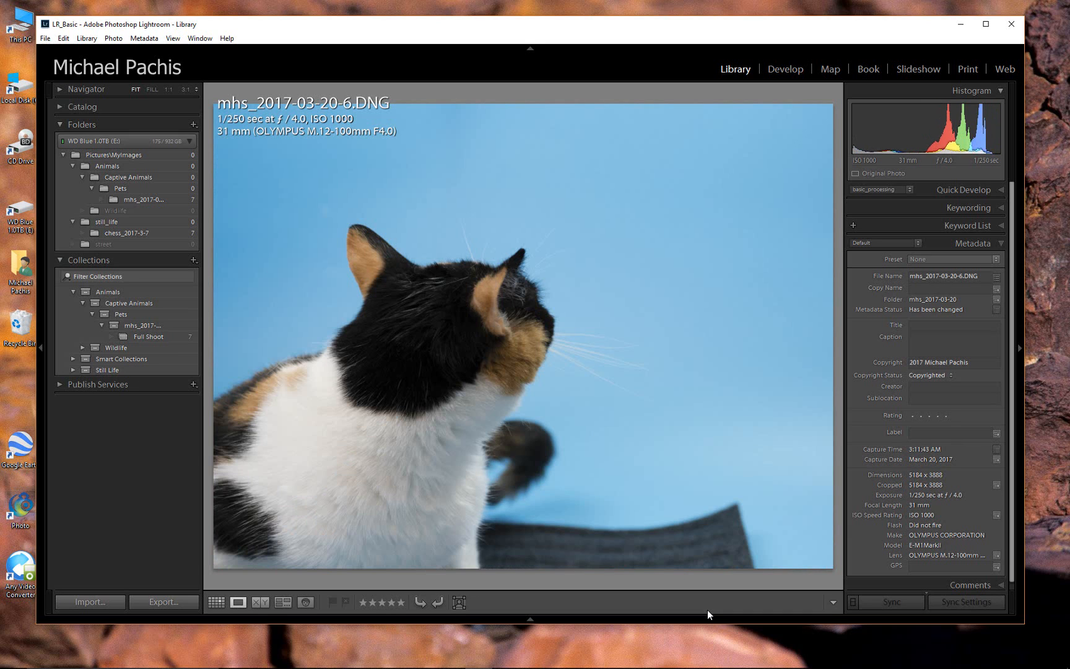
key(x)
key(Right)
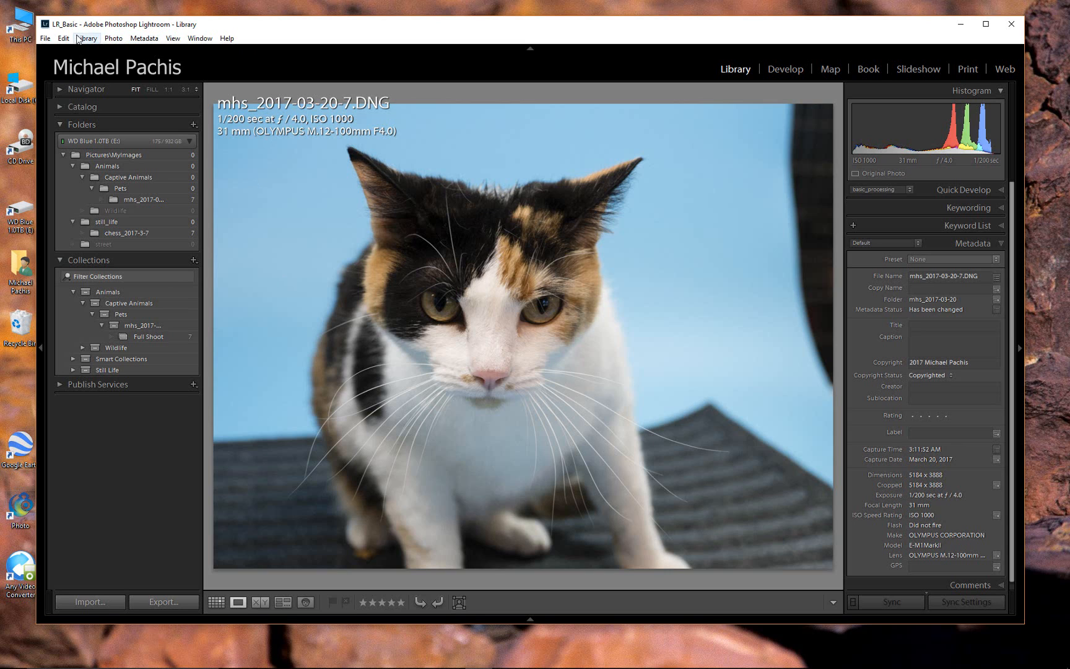
Step: Delete the rejected photos from disk and return to the thumbnail grid
click(112, 39)
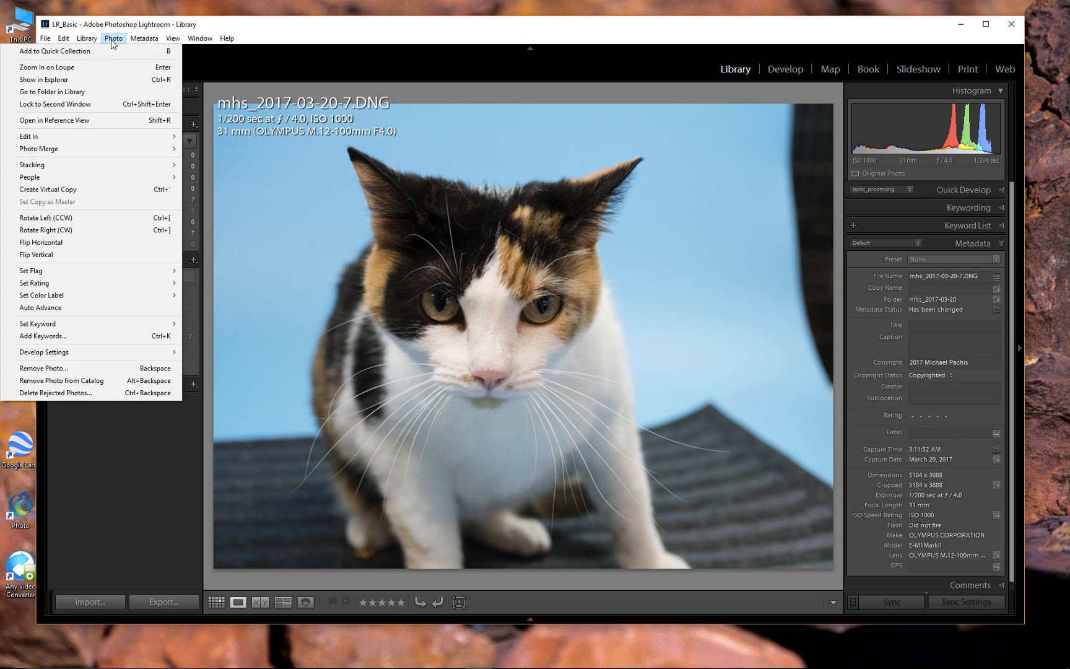
click(87, 391)
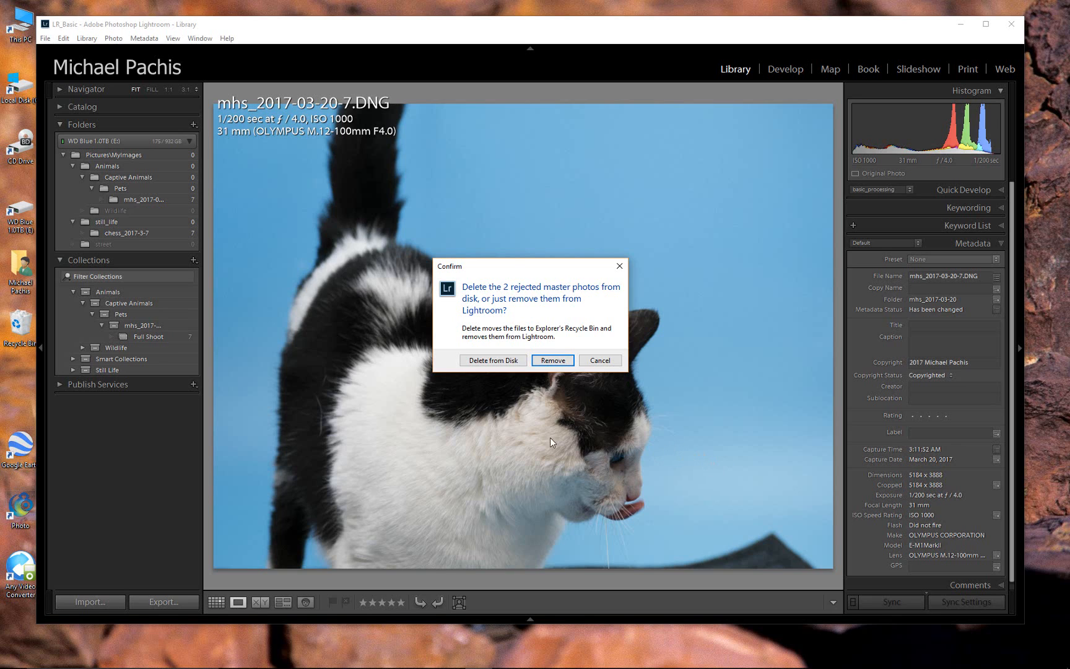
click(484, 361)
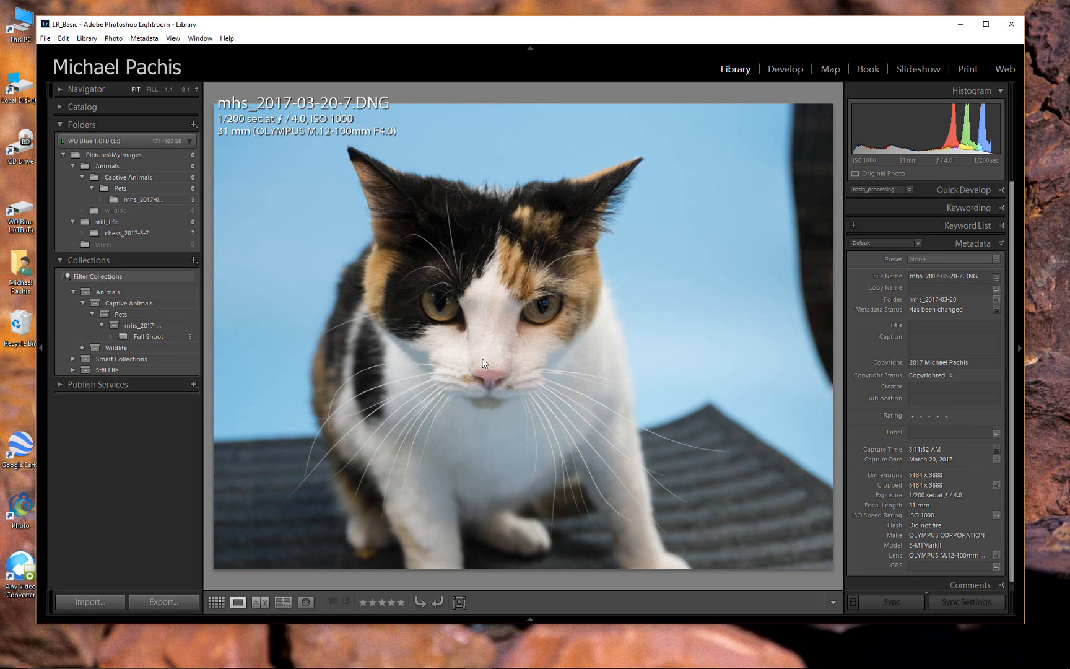
key(g)
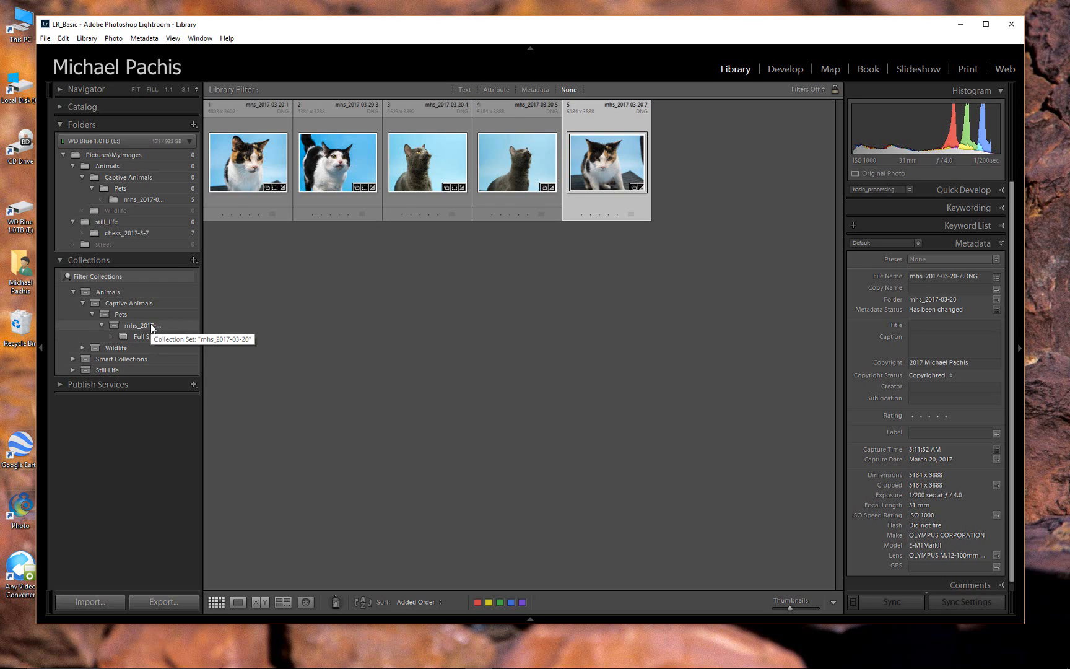
Step: Create a collection named Picks inside the mhs_2017-03-20 collection set without including the selected photos
click(153, 325)
right_click(155, 327)
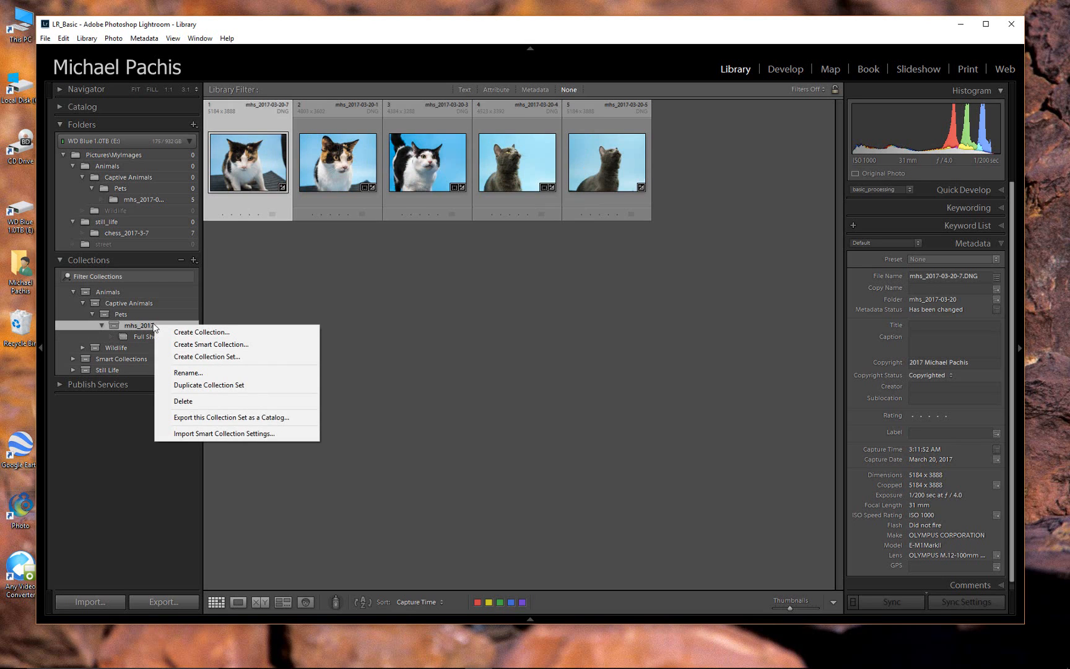
click(187, 332)
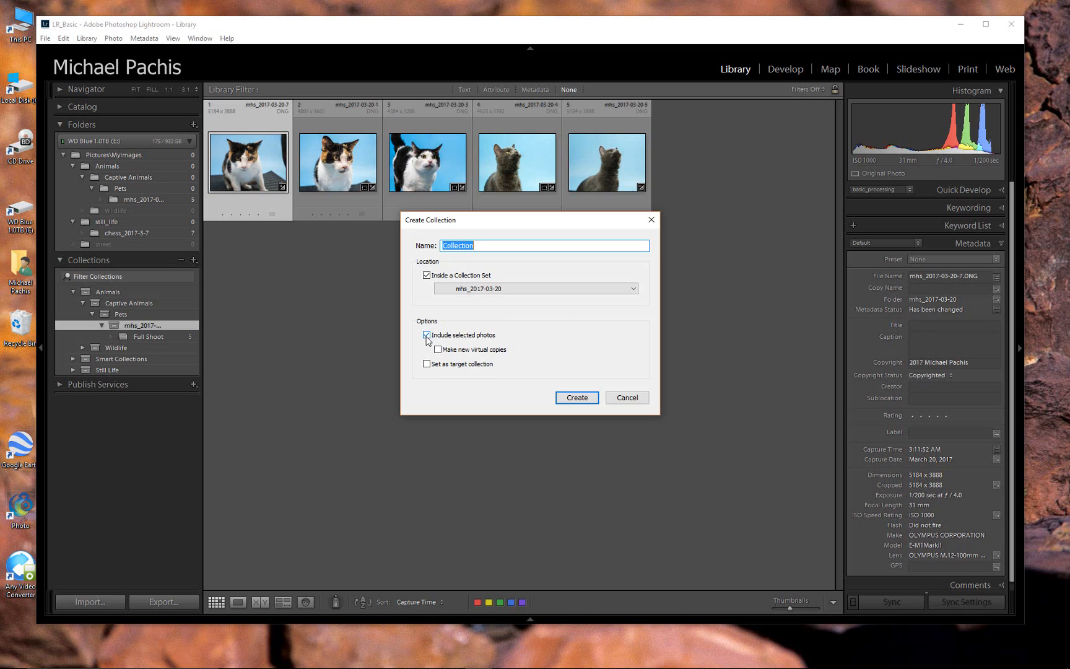
click(427, 335)
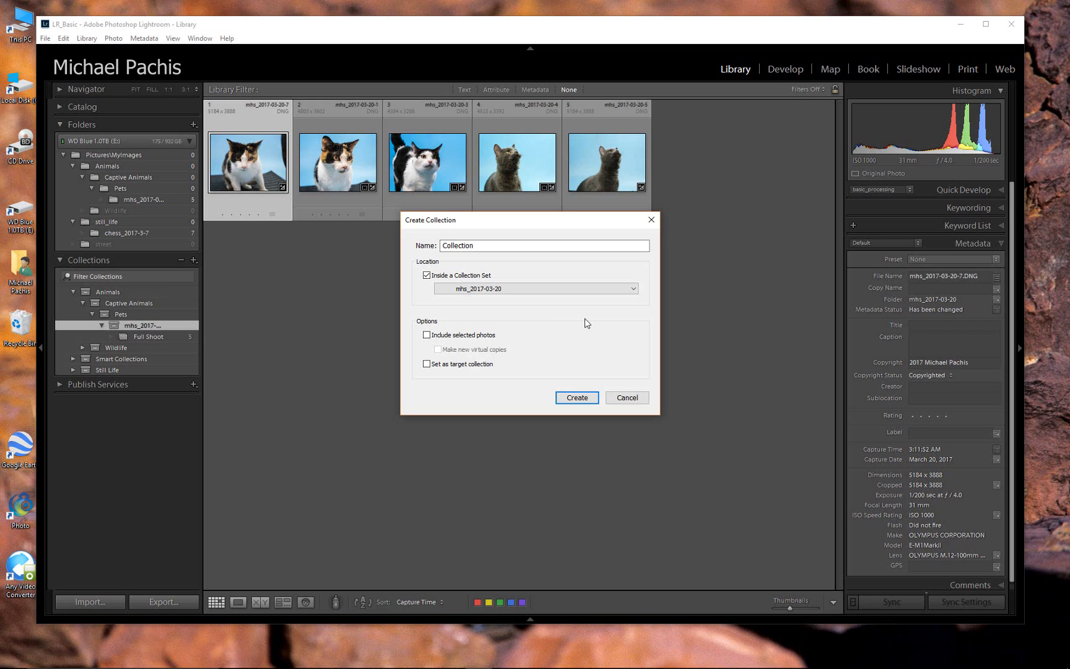
click(480, 244)
double_click(480, 244)
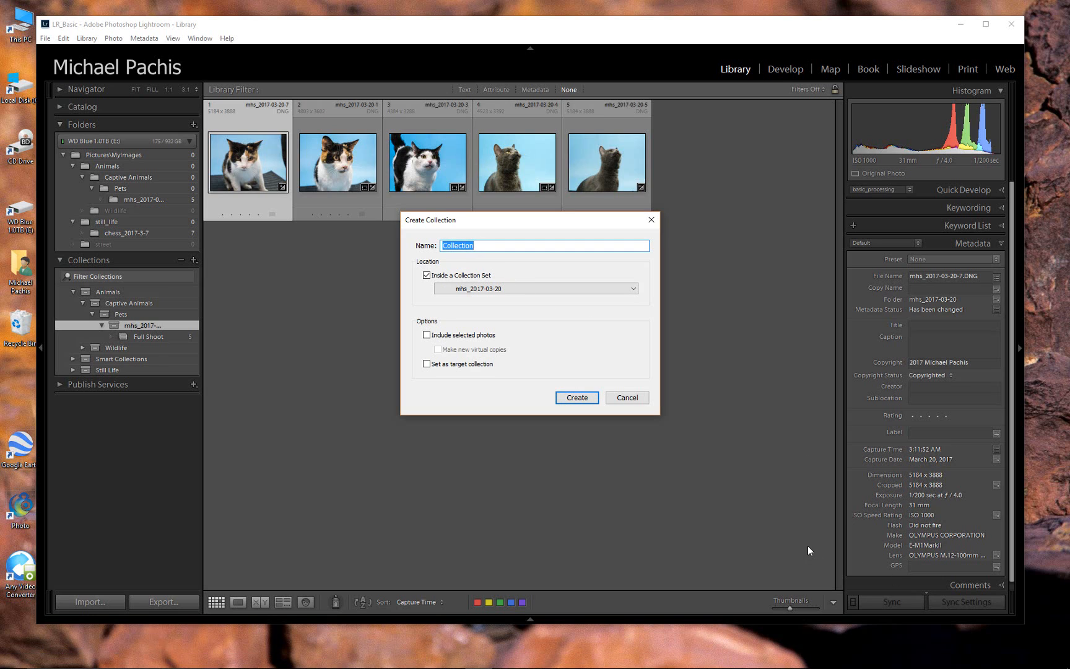
text(Picks)
click(576, 398)
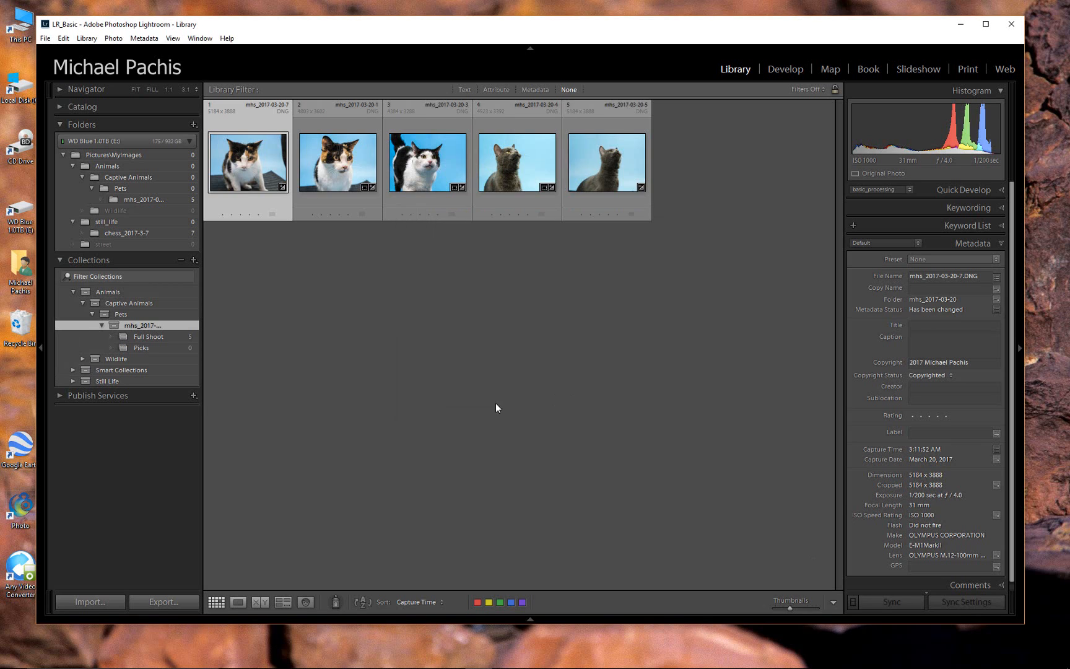
Step: Create another empty collection named Publish inside the mhs_2017-03-20 collection set
right_click(165, 325)
click(214, 331)
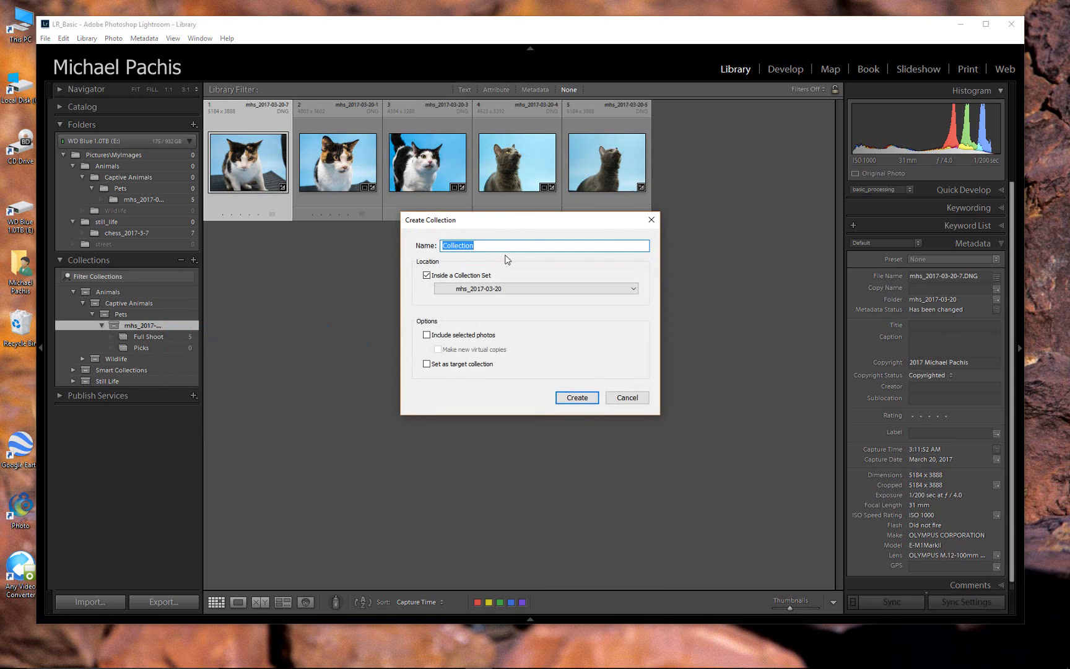
mouse_move(754, 650)
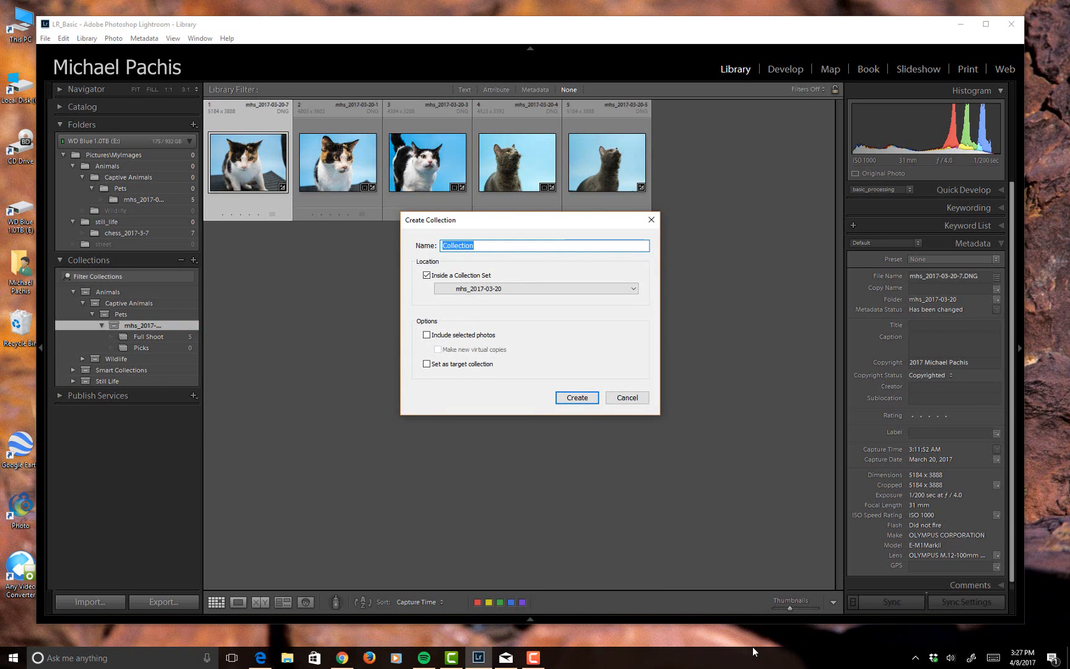
text(Publish)
click(566, 392)
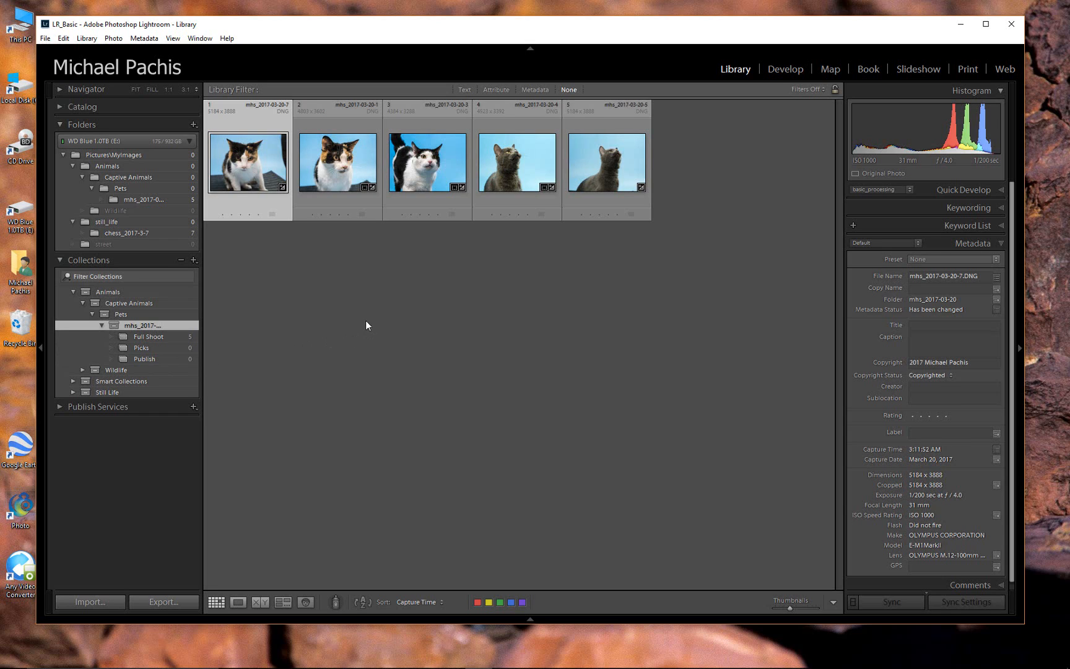
Step: Review the Full Shoot collection photo by photo, flagging mhs_2017-03-20-1, -3 and -4 as picks, and return to the grid
click(149, 337)
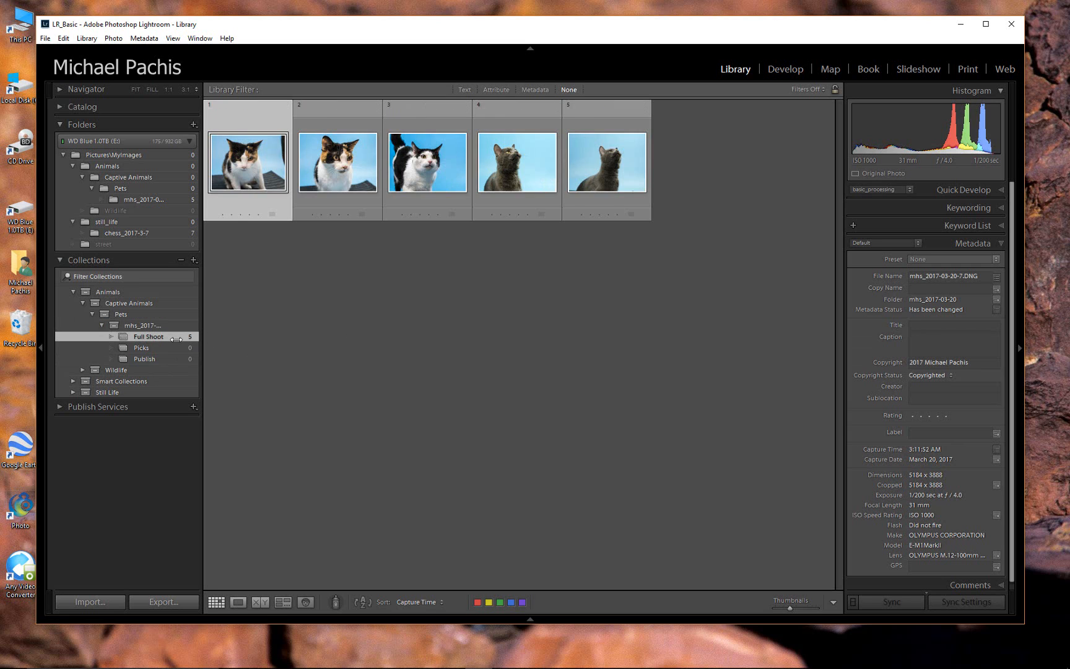
double_click(248, 175)
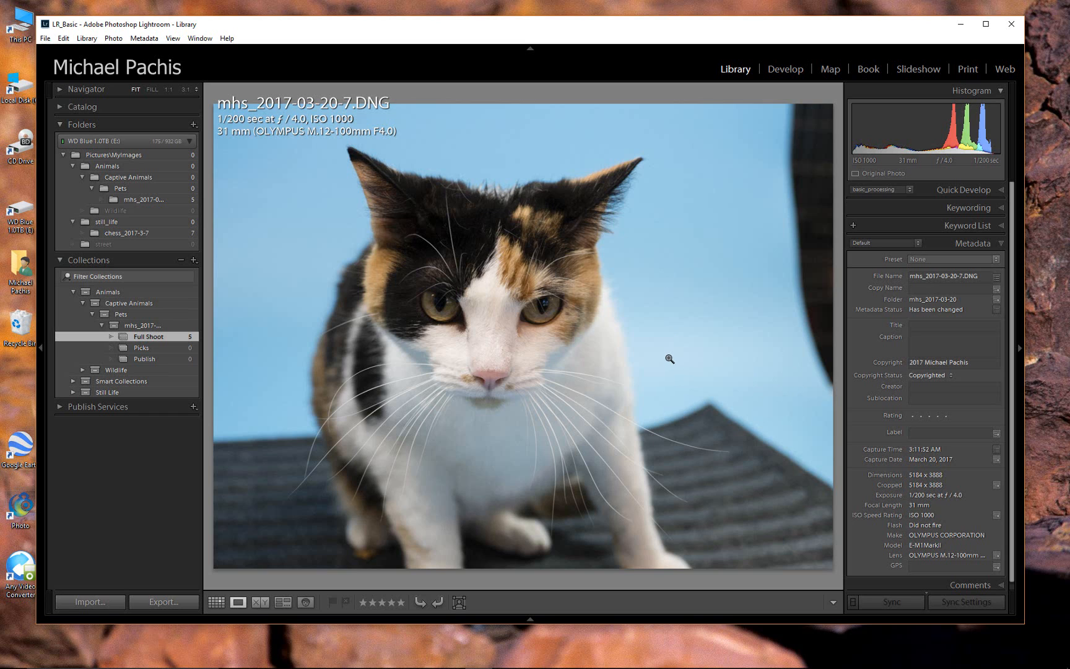
key(Right)
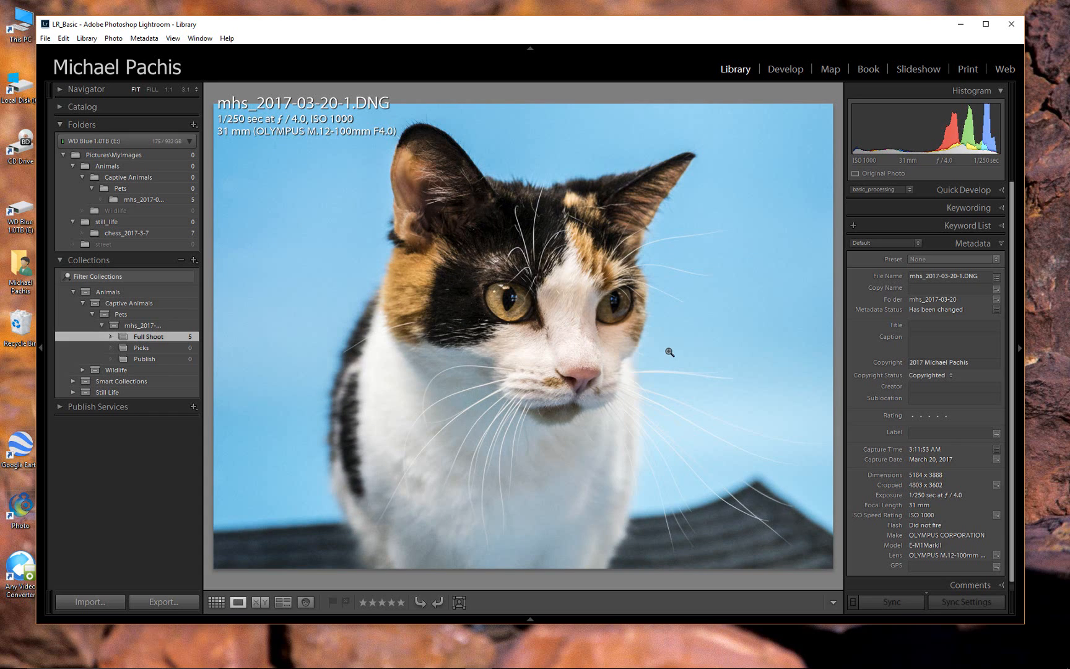
key(p)
key(Right)
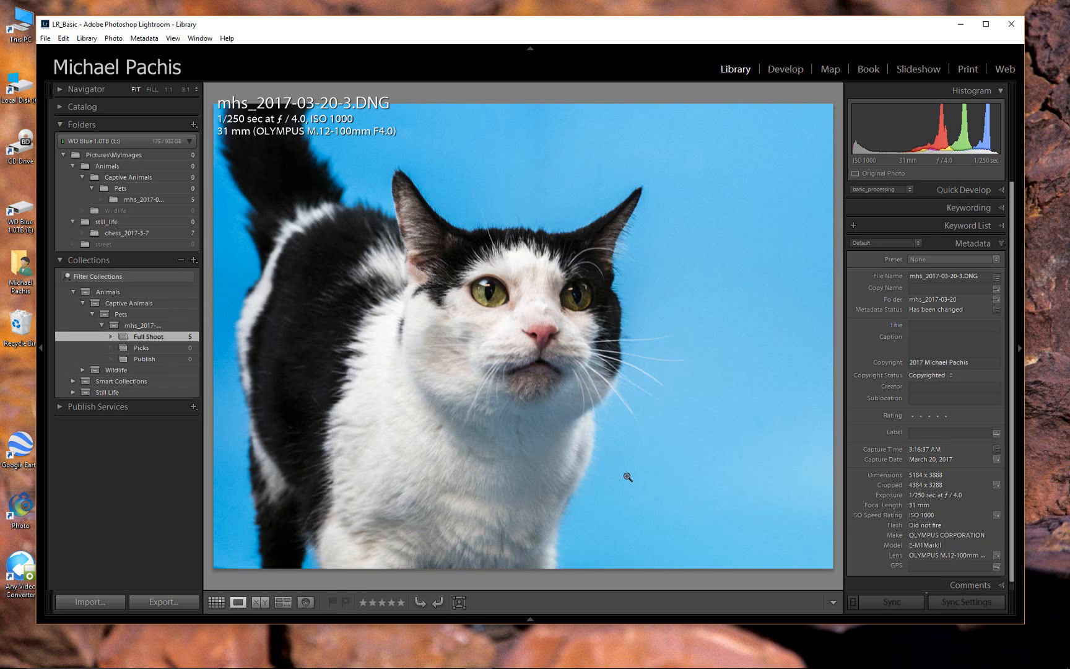
key(p)
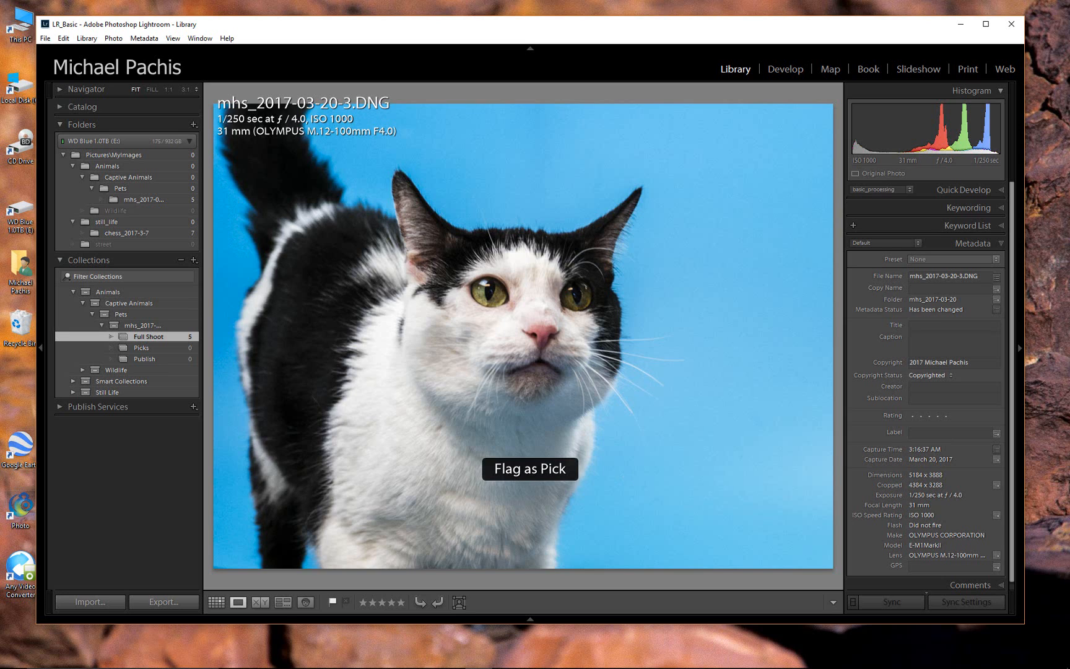
key(Right)
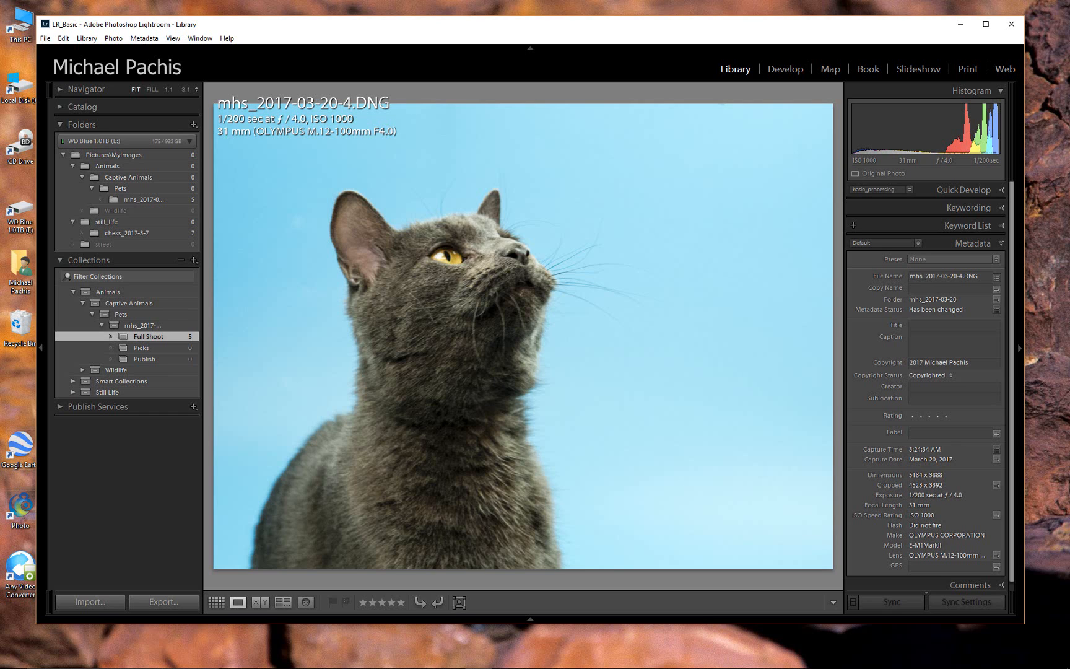
key(p)
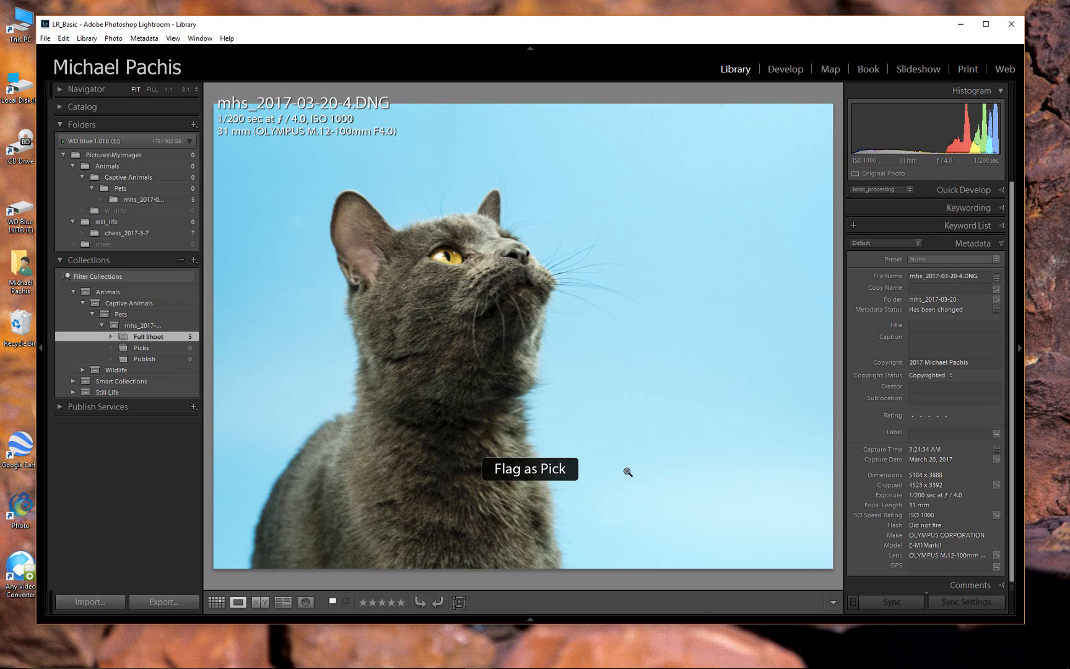
key(Right)
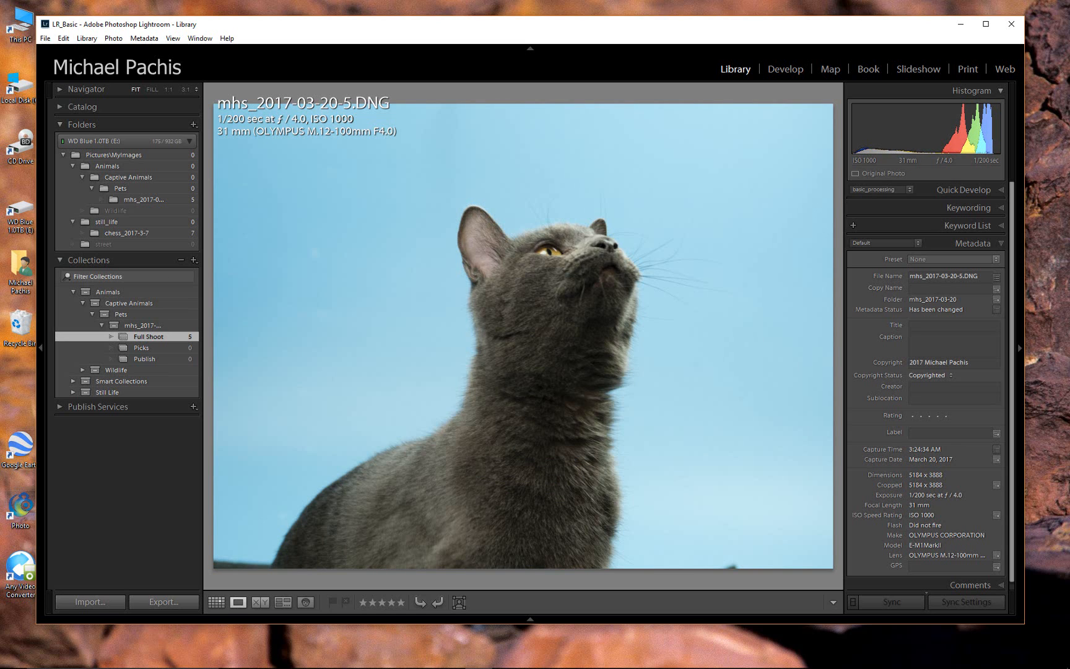
key(g)
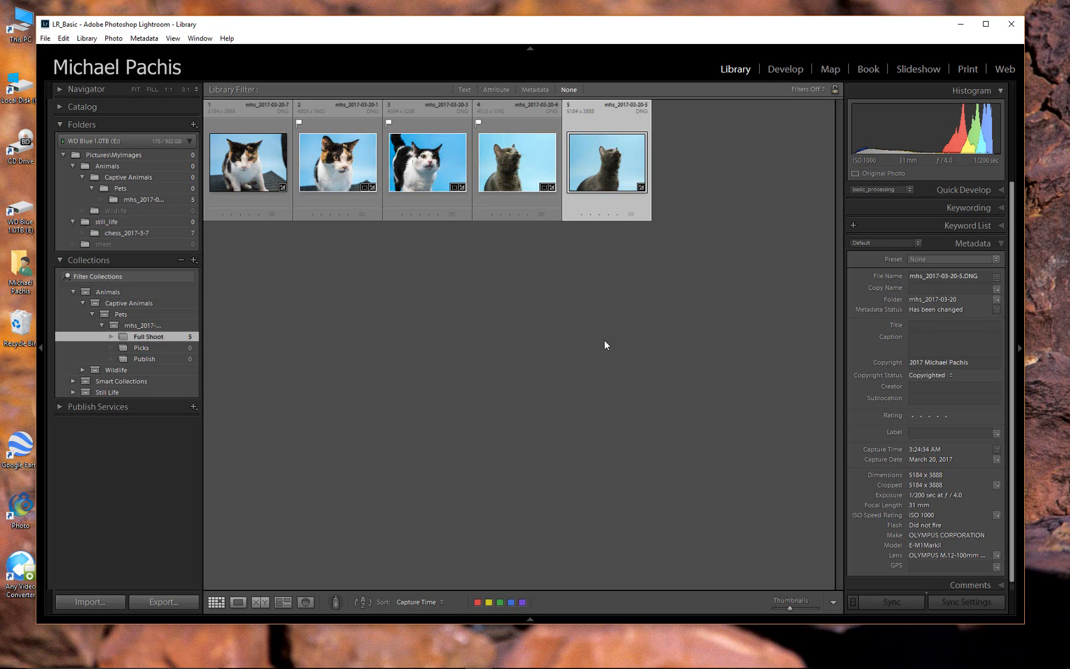
Step: Filter Full Shoot to photos flagged as picks, add all of them to the Picks collection and open that collection
click(497, 89)
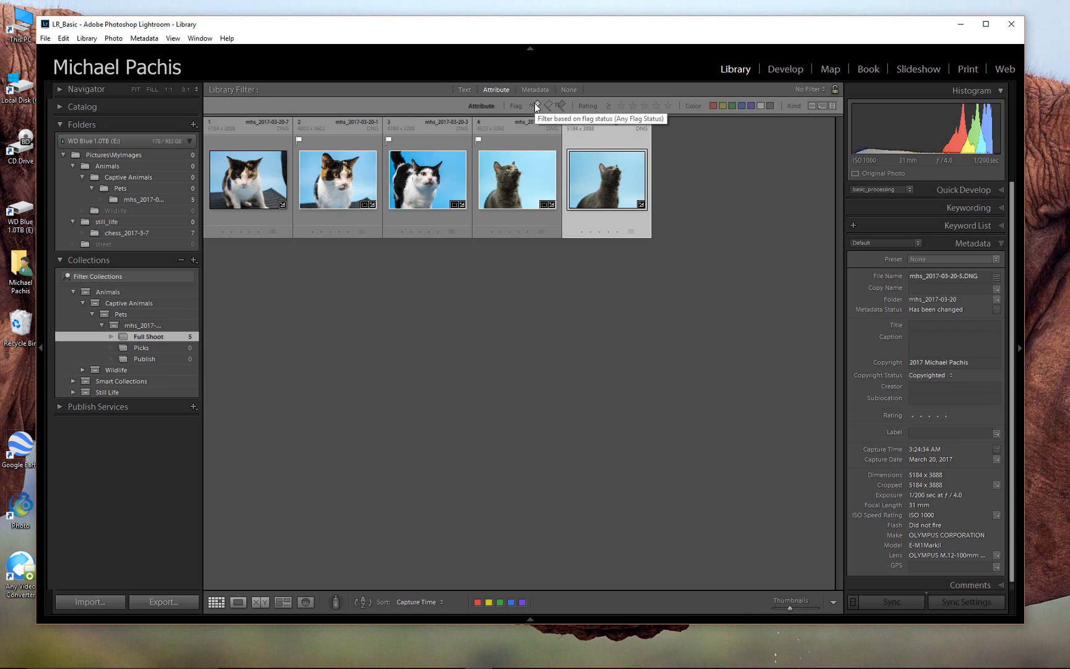
click(535, 103)
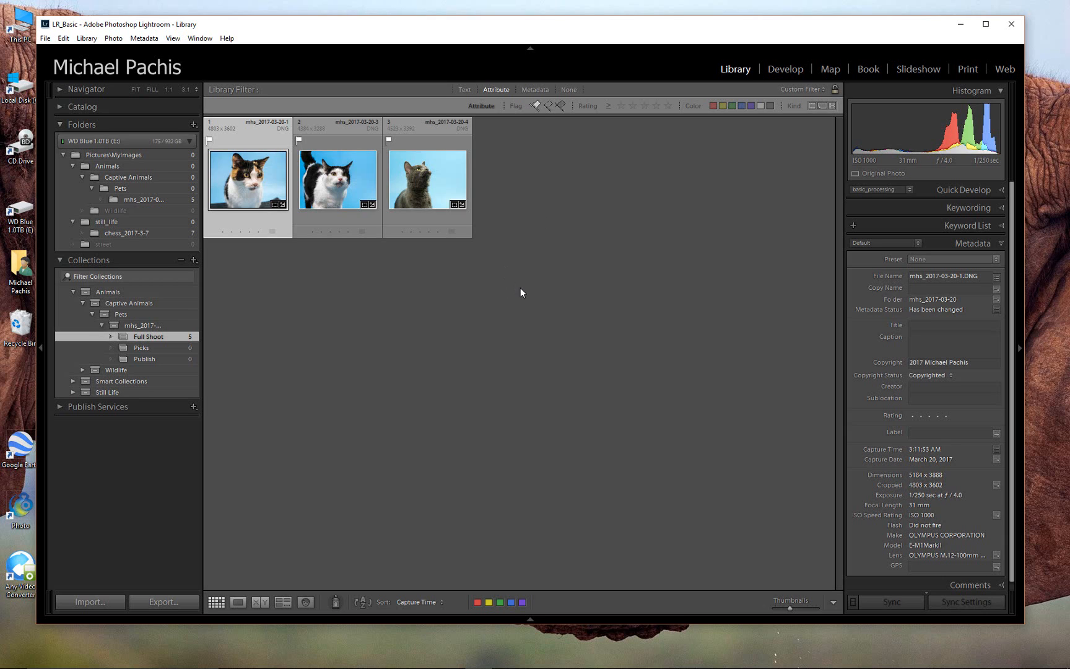
shift+click(444, 219)
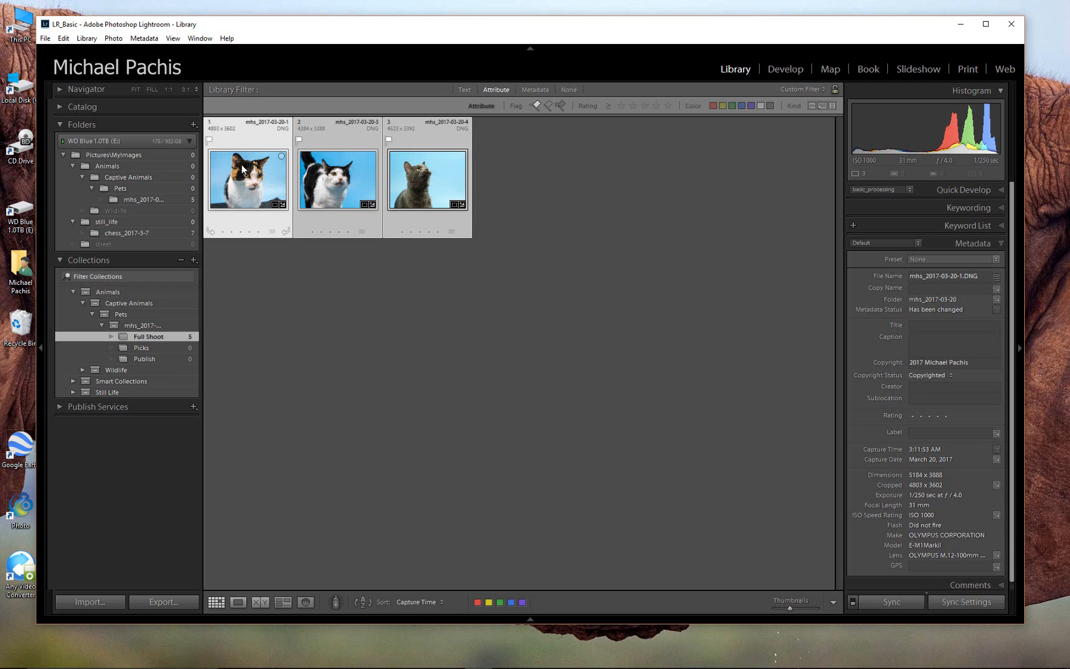
drag(245, 172, 174, 348)
click(174, 348)
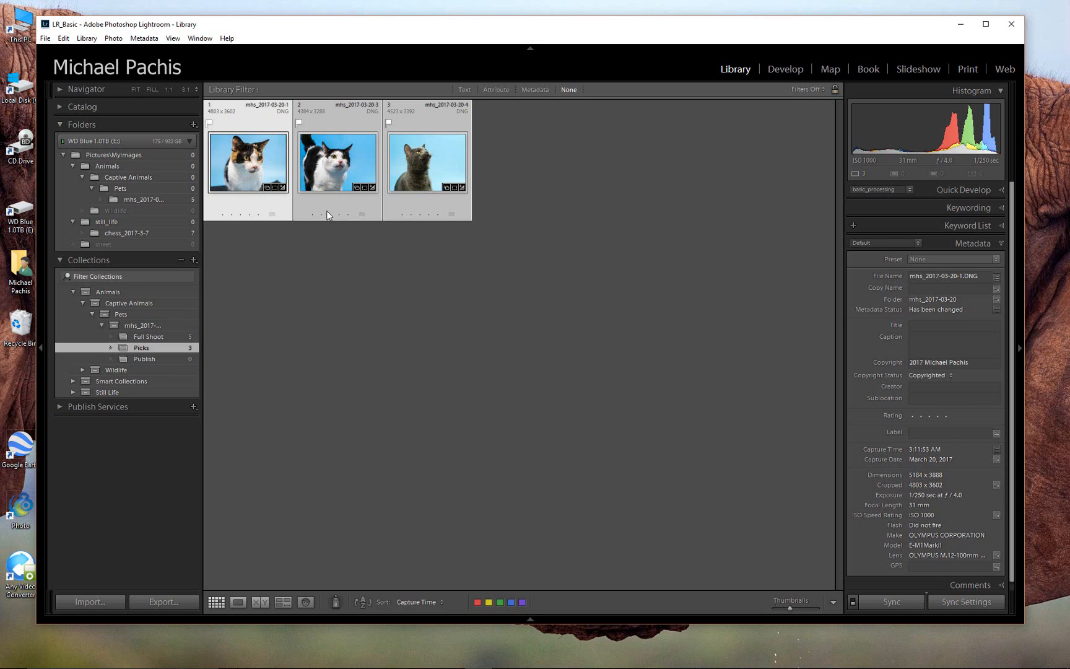
Step: Add mhs_2017-03-20-3 and mhs_2017-03-20-4 from Picks to the Publish collection and open that collection
click(341, 168)
click(443, 167)
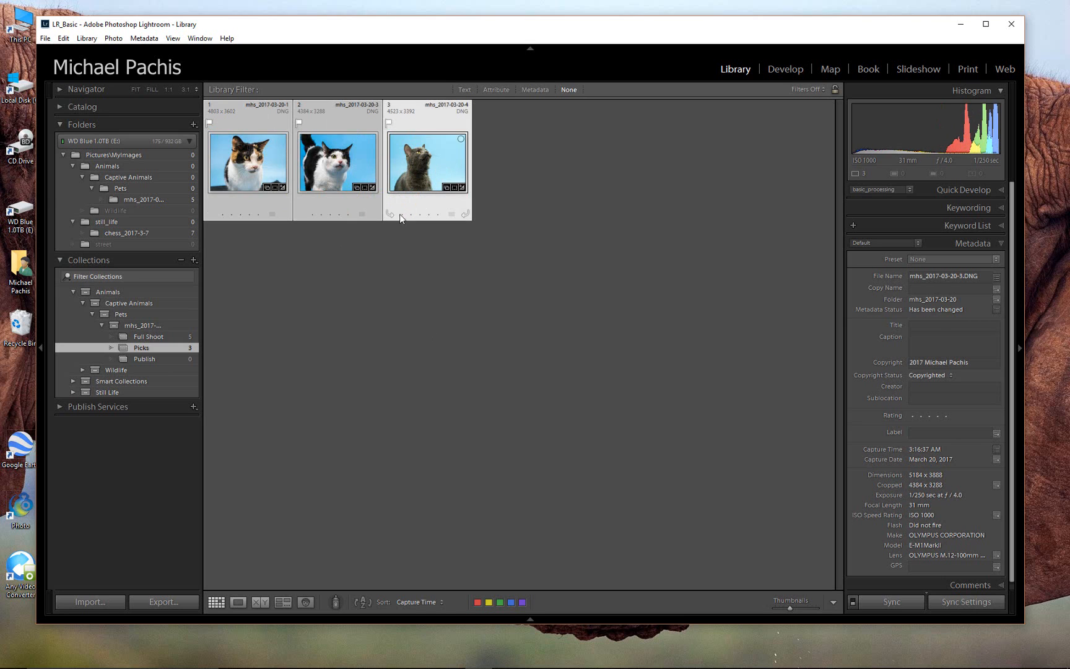
click(341, 176)
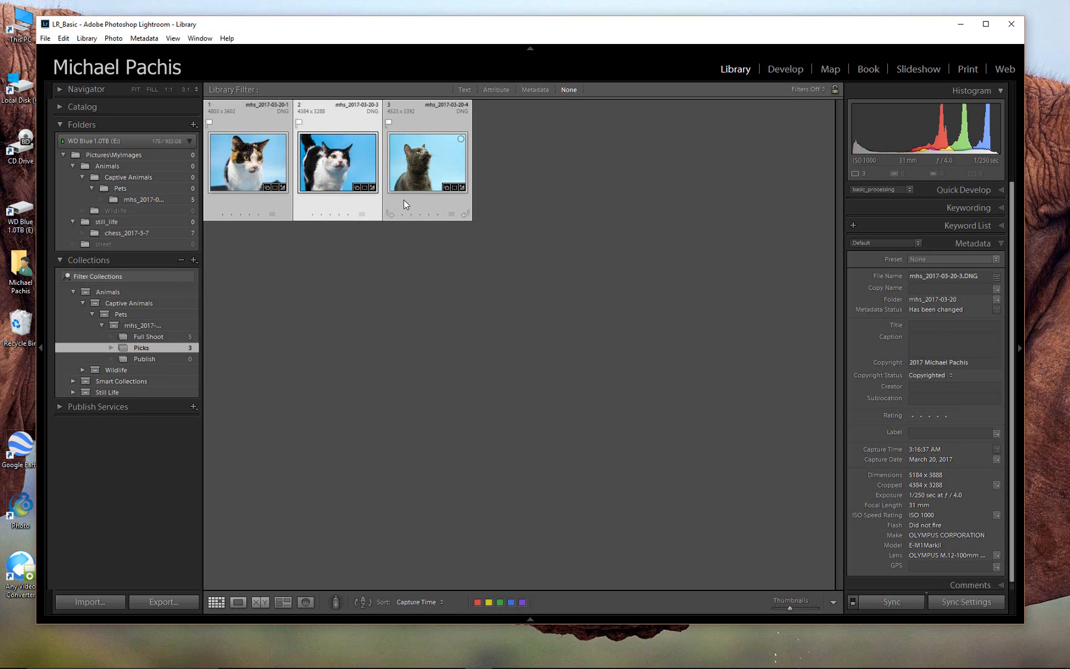
click(423, 200)
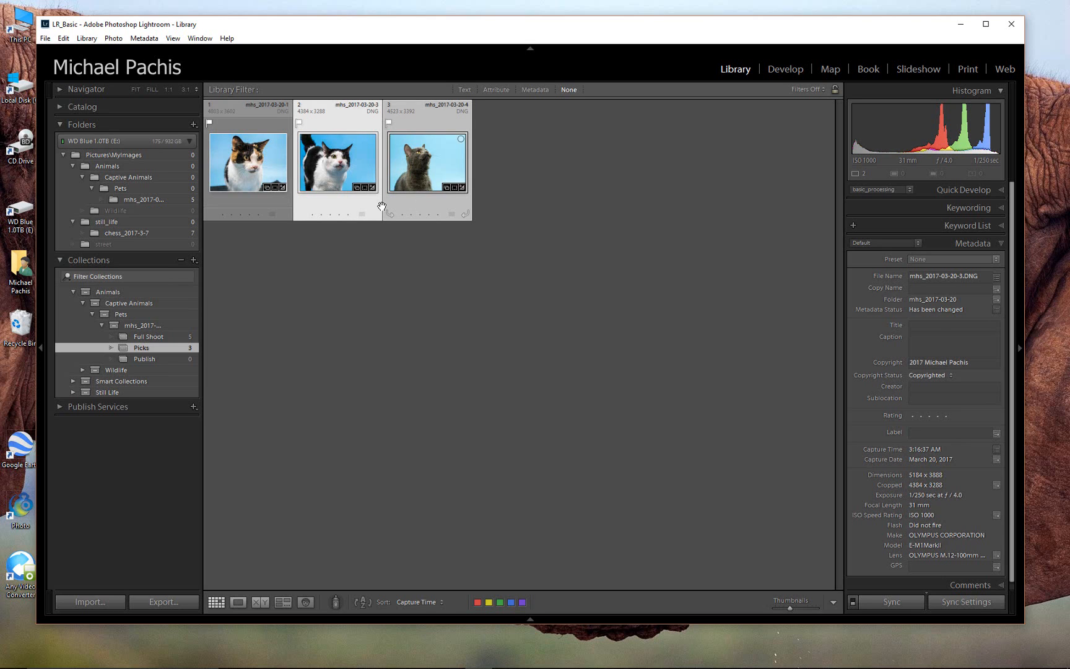
drag(351, 167, 171, 356)
click(168, 359)
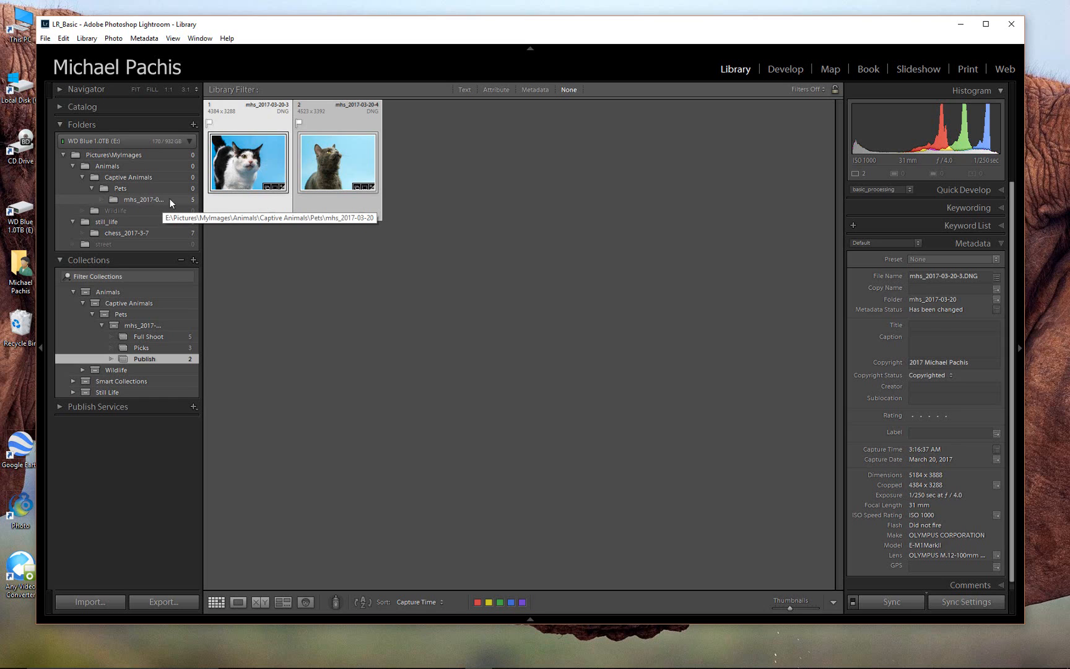
Step: Collapse the folder list and compare the contents of the Picks, Publish and Full Shoot collections
click(60, 124)
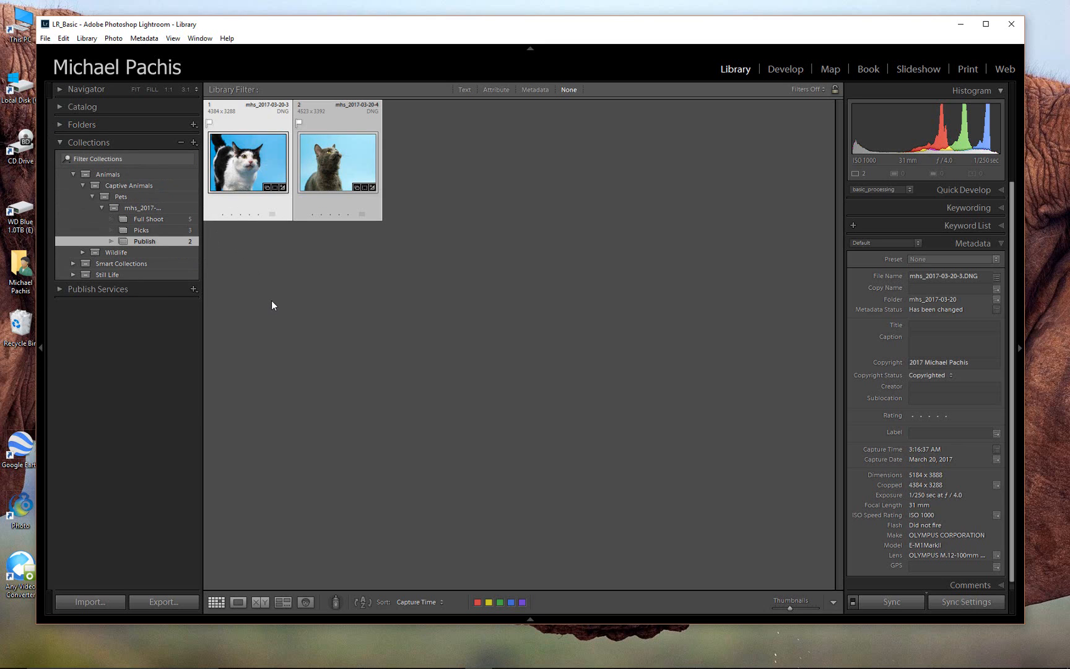
click(163, 231)
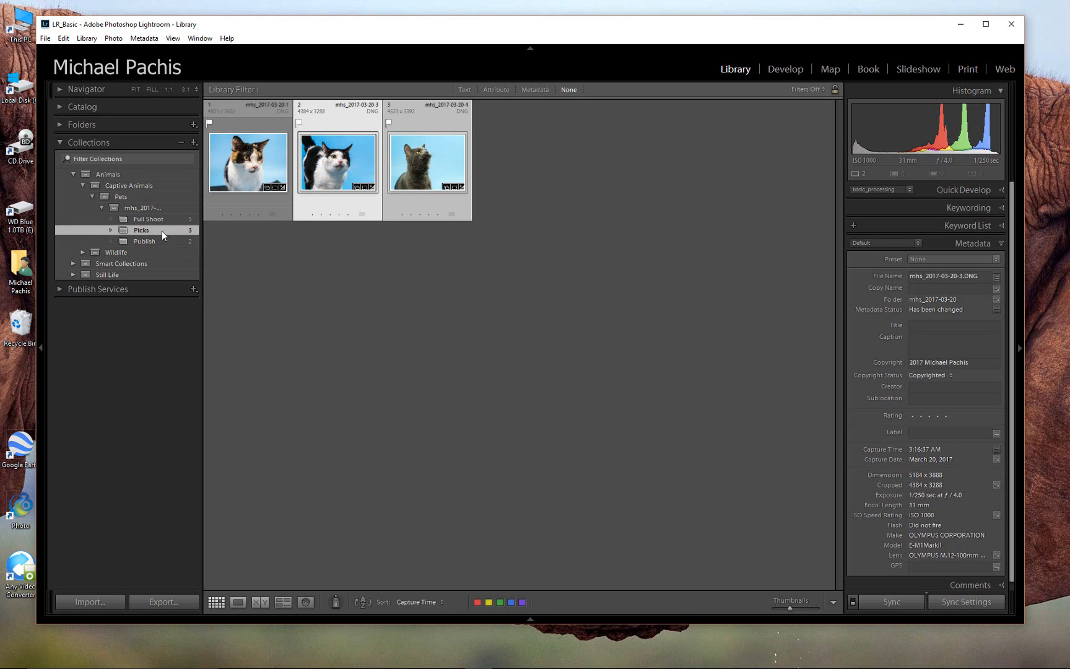
click(154, 240)
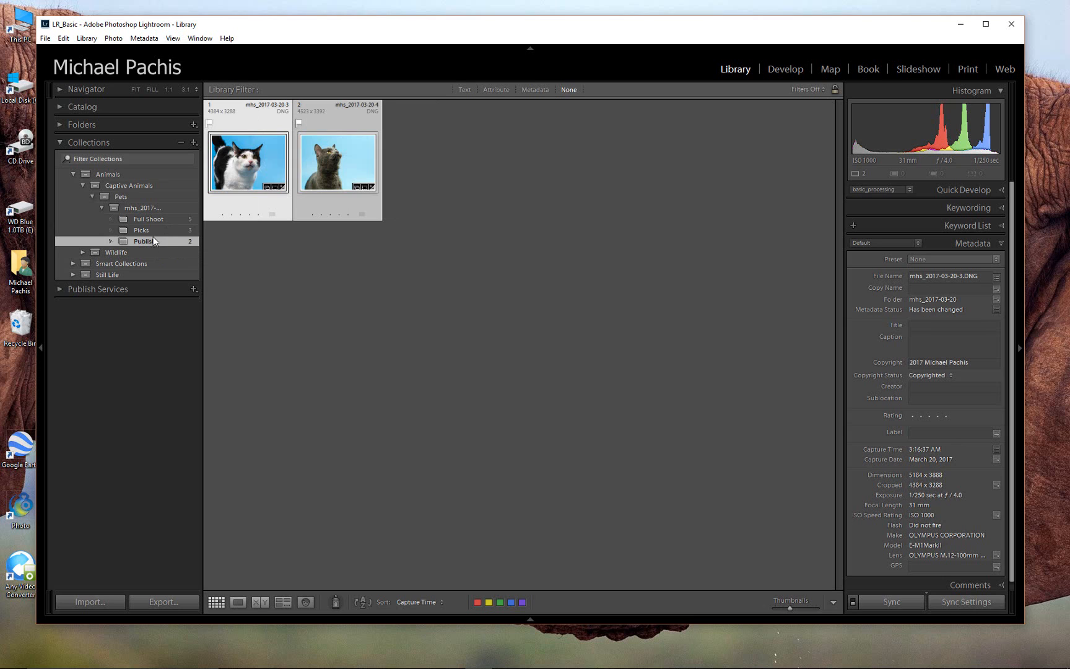
click(158, 220)
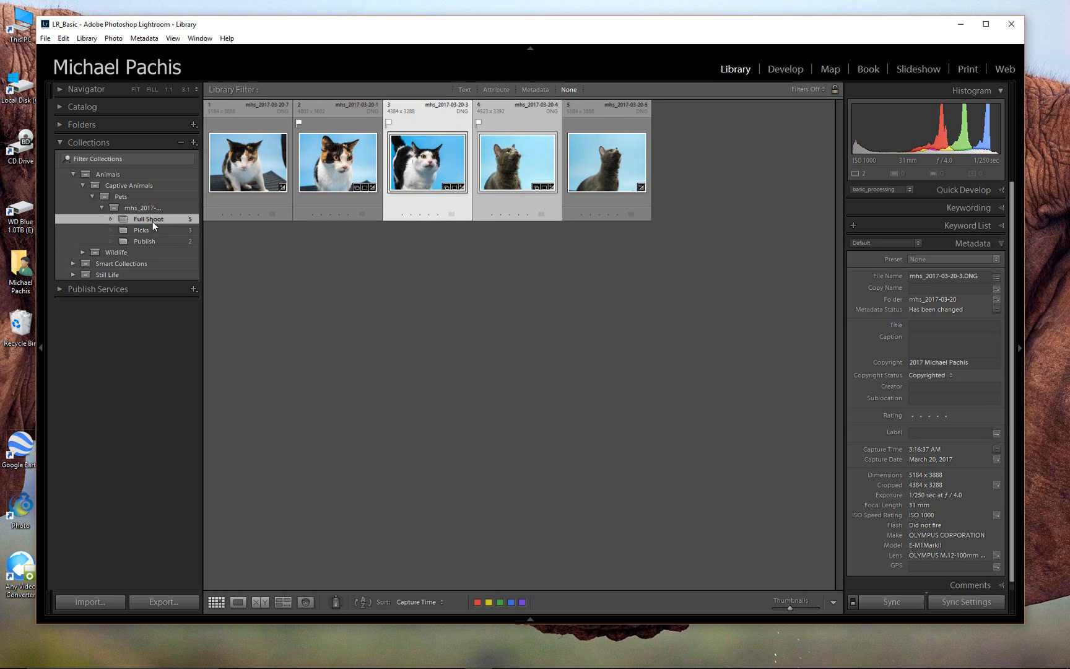